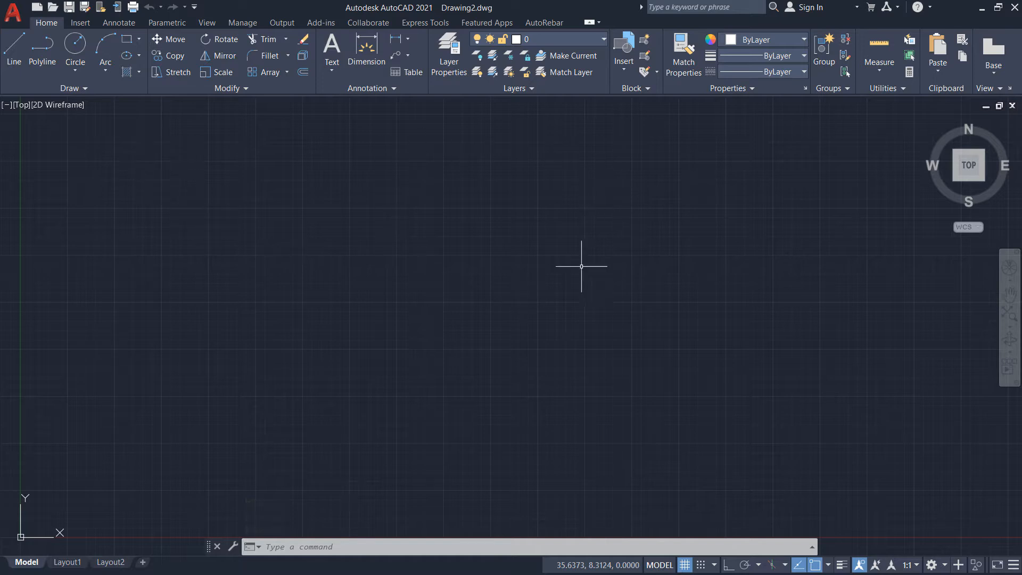
- Switch to the 3D Modeling workspace and close the floating toolbar that covers the drawing area
click(938, 565)
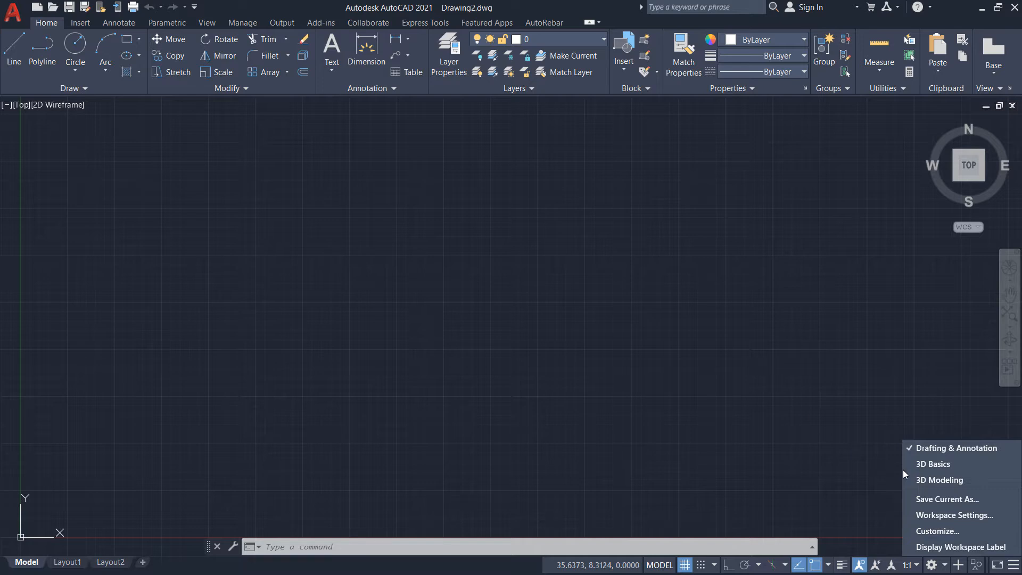
click(933, 481)
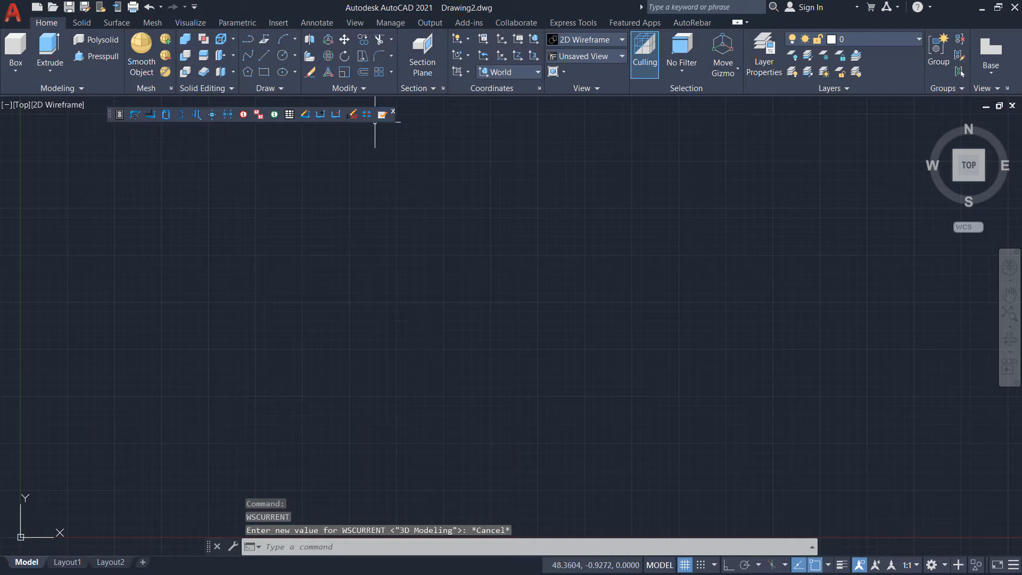
click(393, 113)
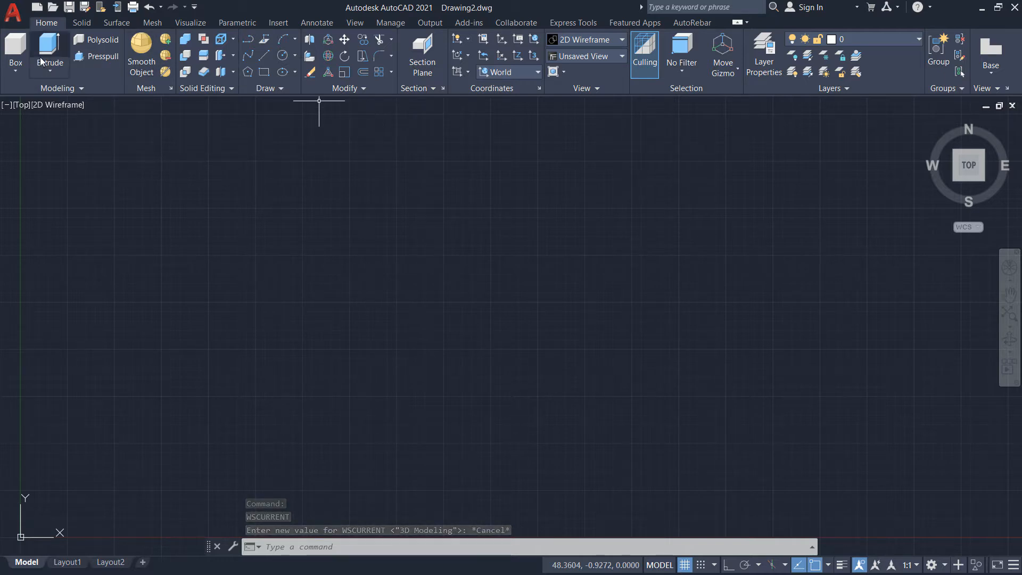
click(16, 68)
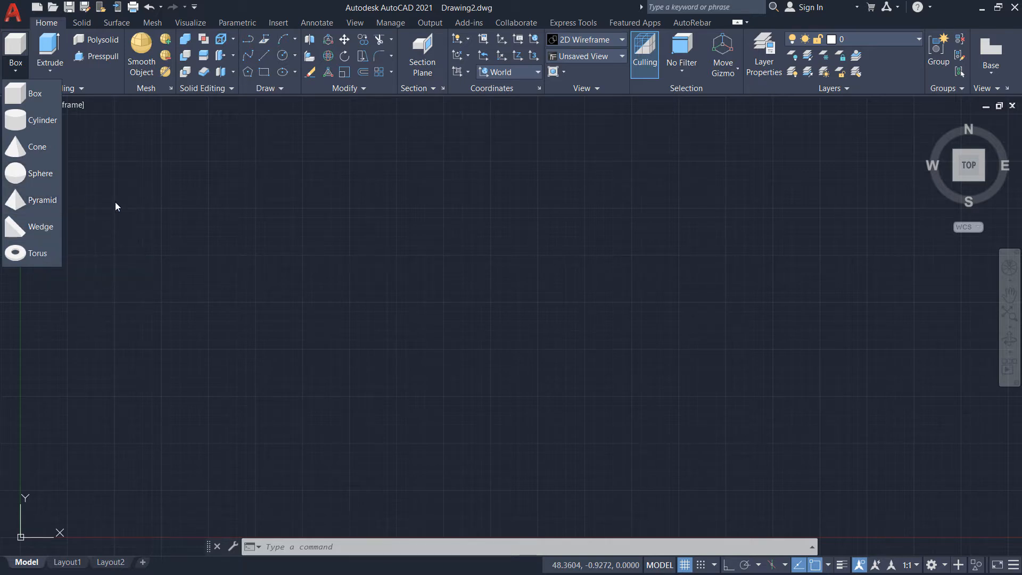
click(213, 179)
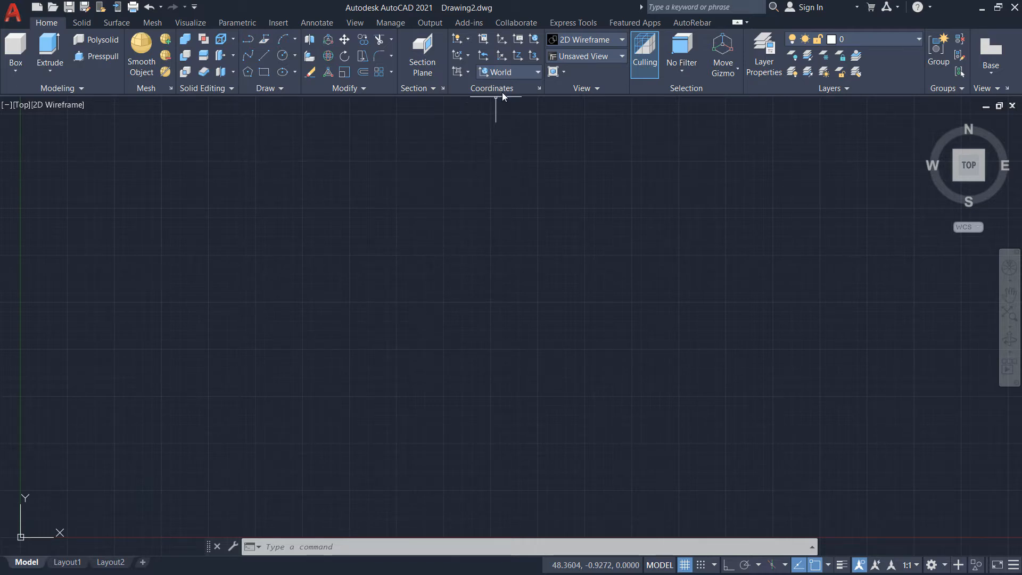
- Set the model view to SE Isometric
click(599, 53)
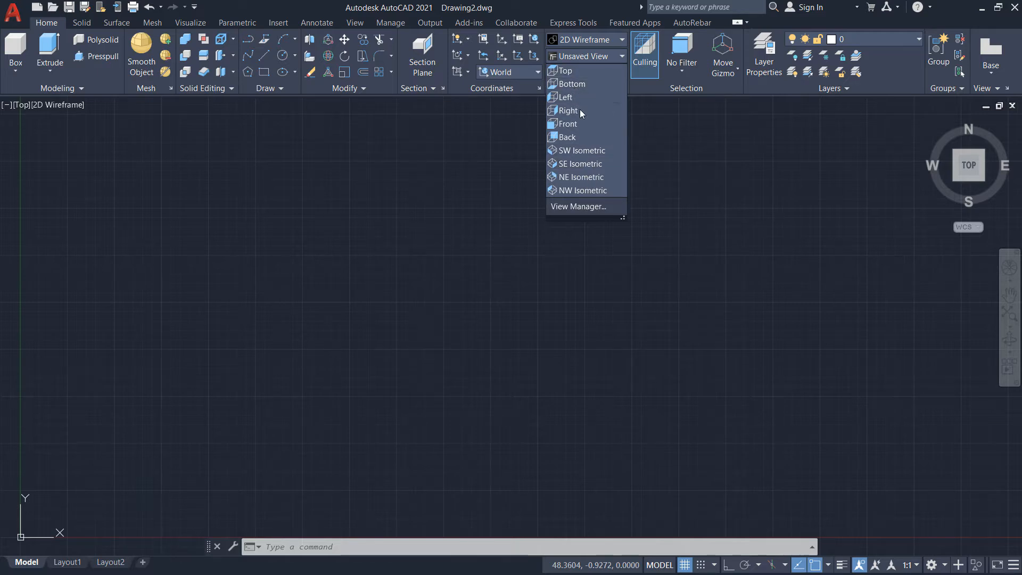
click(575, 164)
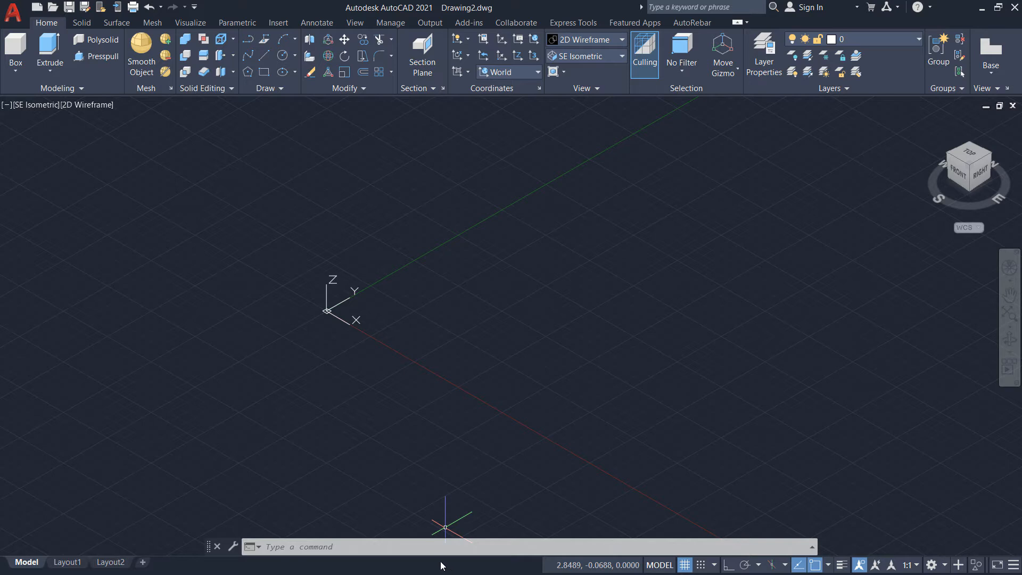
- Switch to Adobe Acrobat to review the dimensioned bracket drawing in 3D Introduction Lecture.pdf, and return to AutoCAD
key(super)
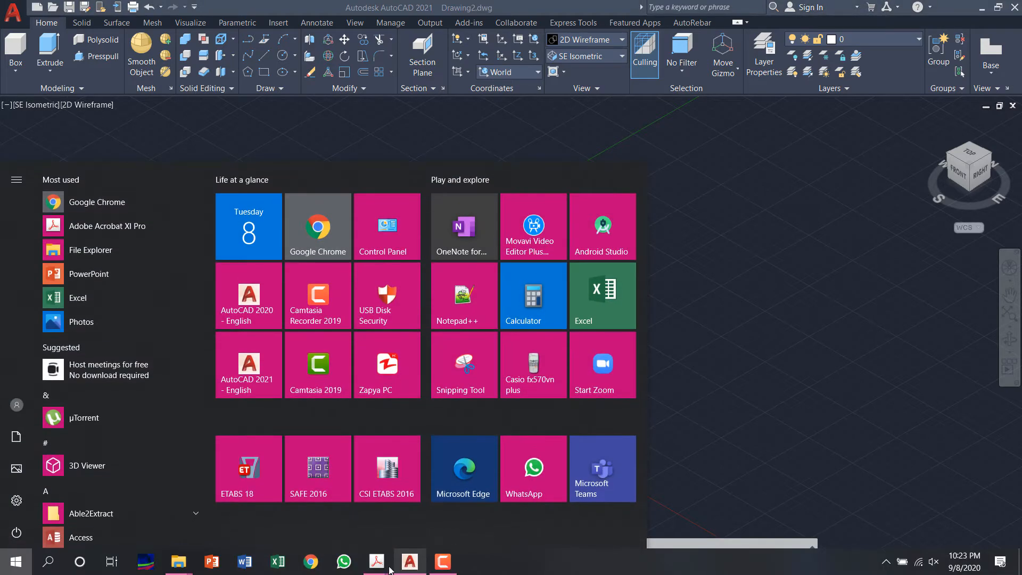
mouse_move(390, 567)
click(417, 525)
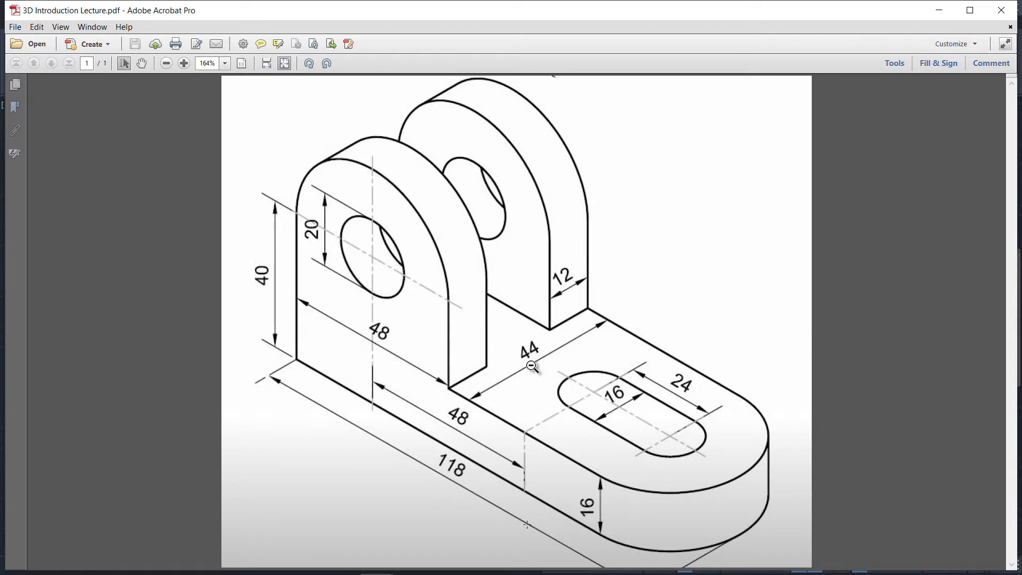
mouse_move(487, 565)
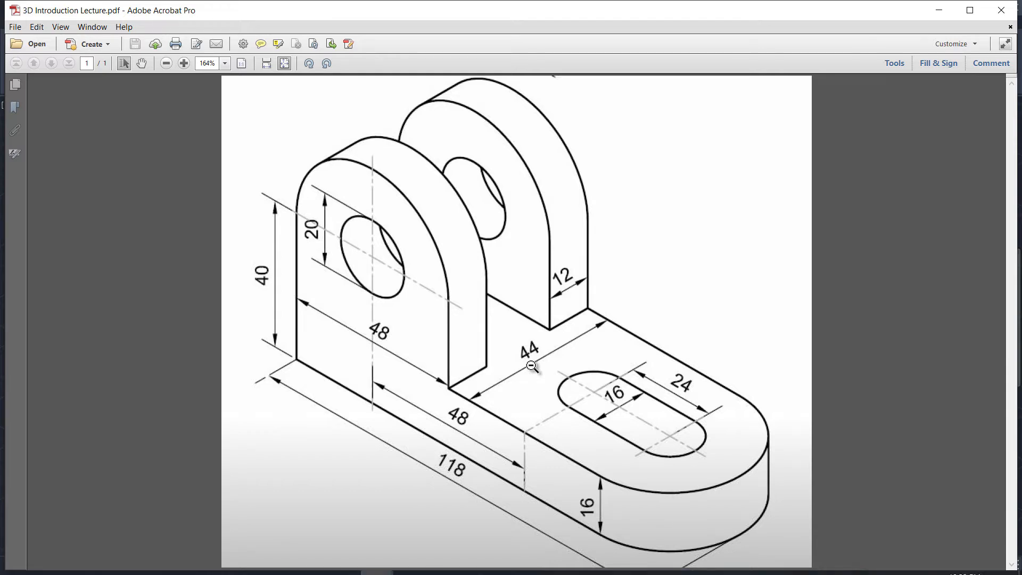
click(410, 568)
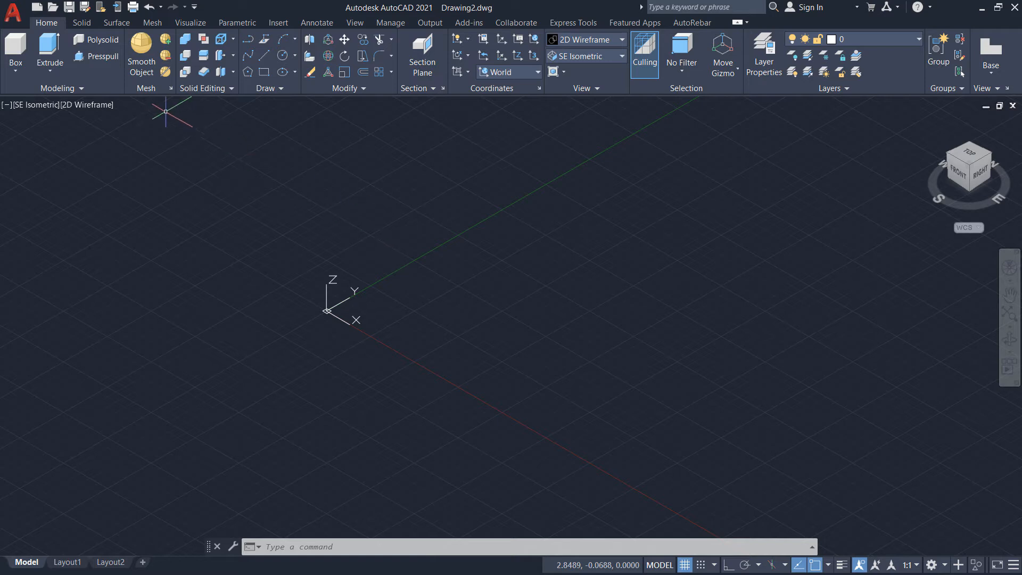
- Start a rectangle with its first corner near the origin, using the Dimensions option to define its size
click(263, 73)
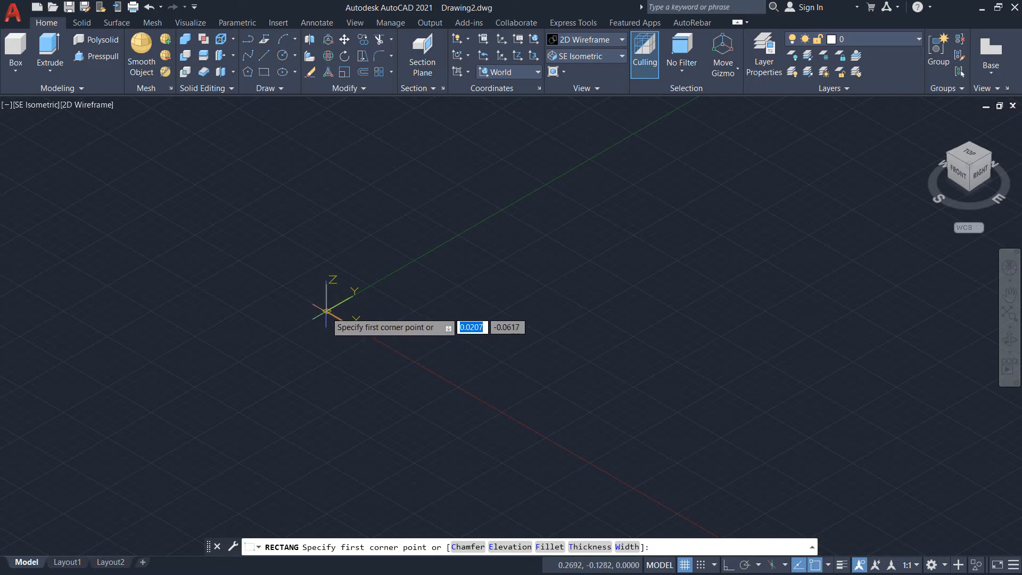
click(387, 306)
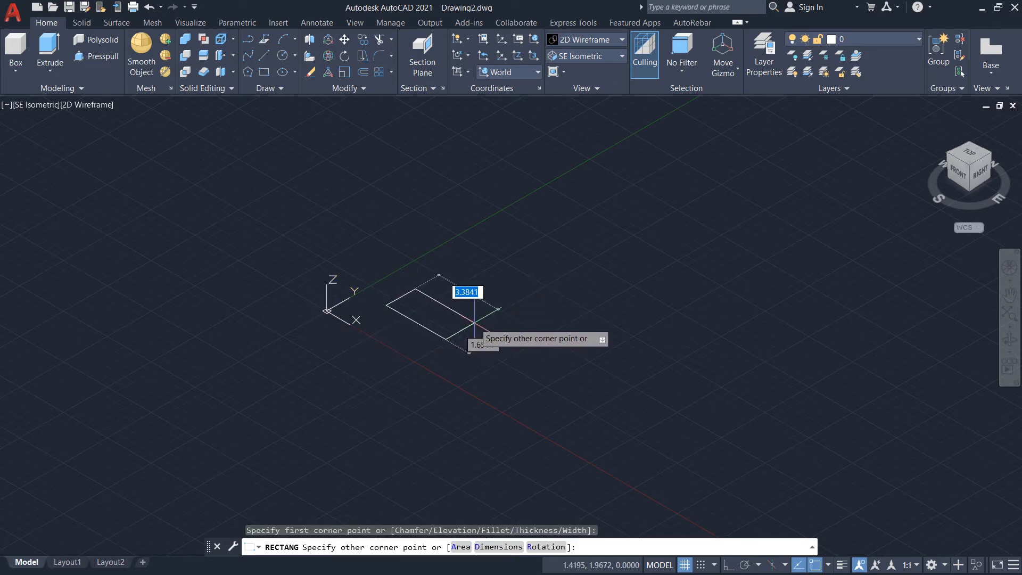
text(d)
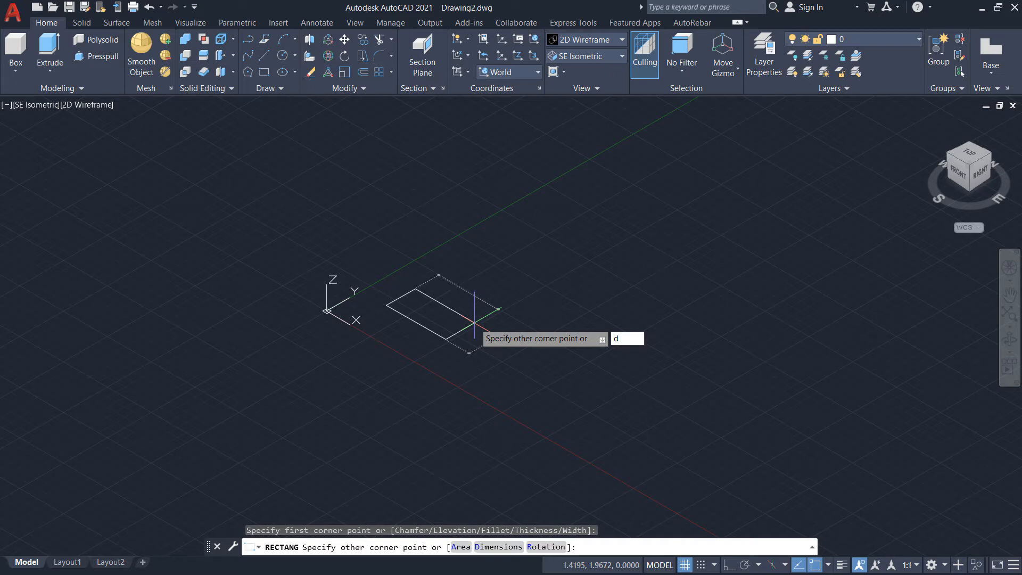
key(Return)
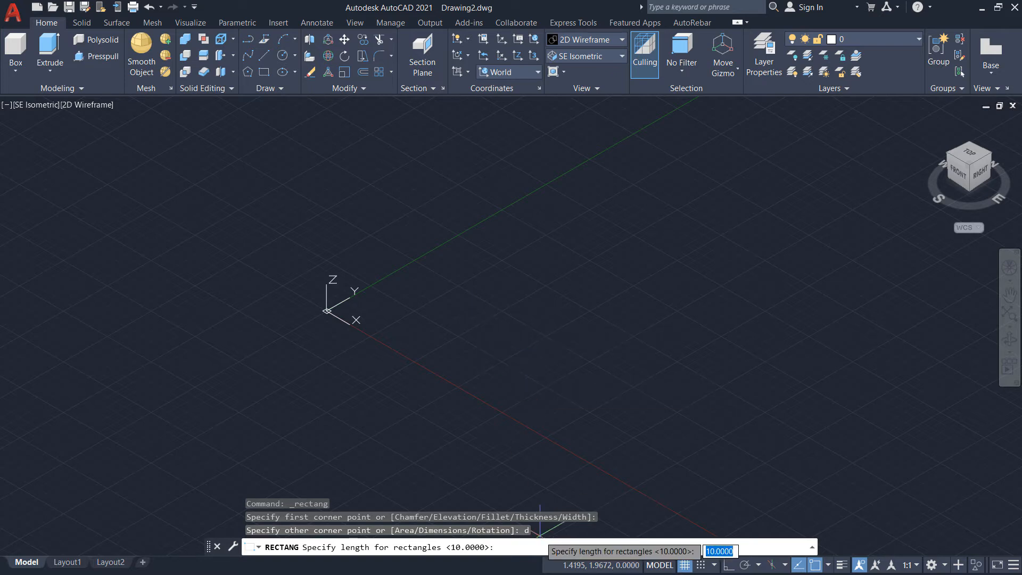
- Check the base's overall length and width in the Adobe Acrobat reference drawing, and return to AutoCAD
key(super)
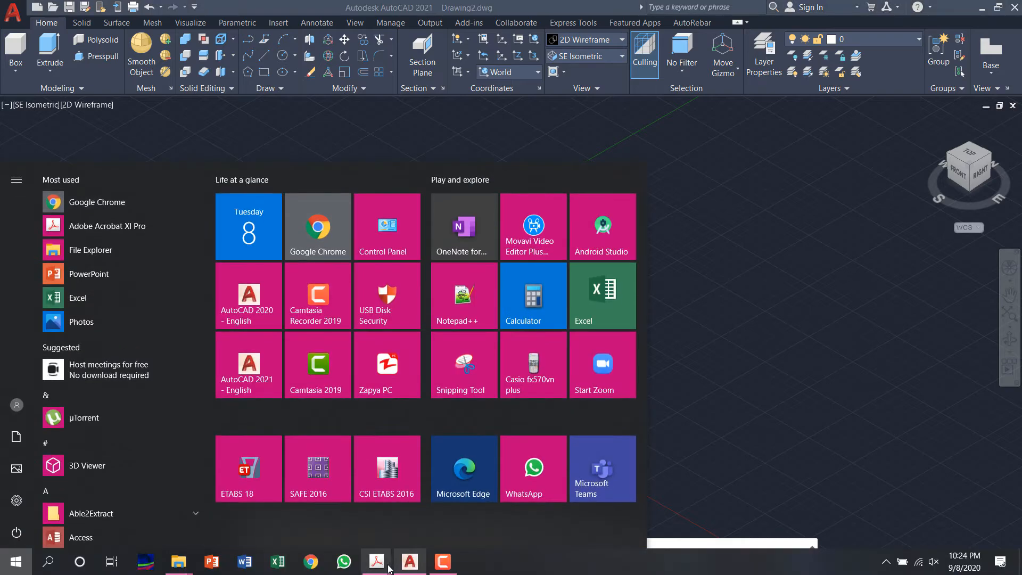
mouse_move(377, 562)
click(409, 528)
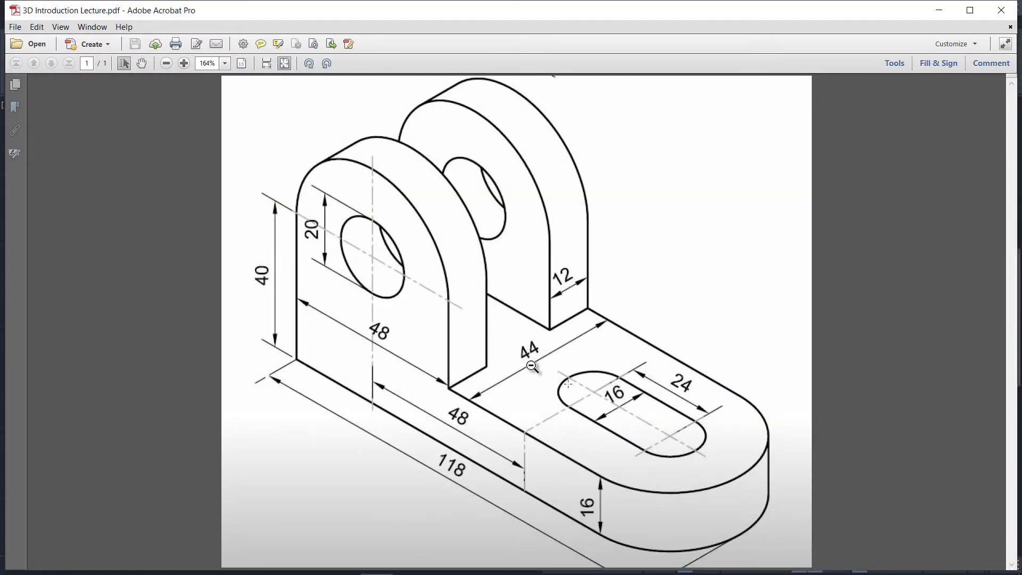
key(super)
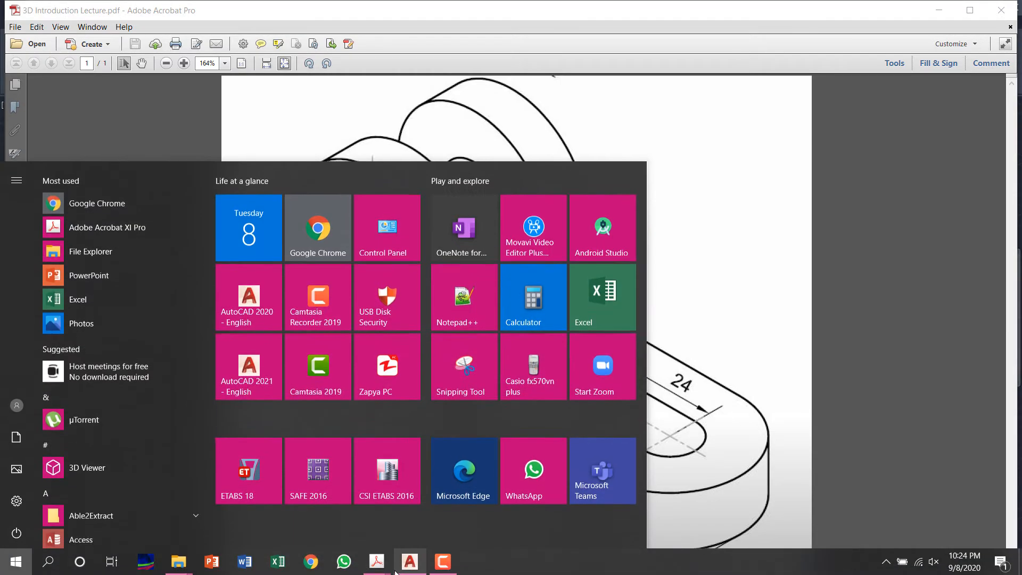
click(543, 563)
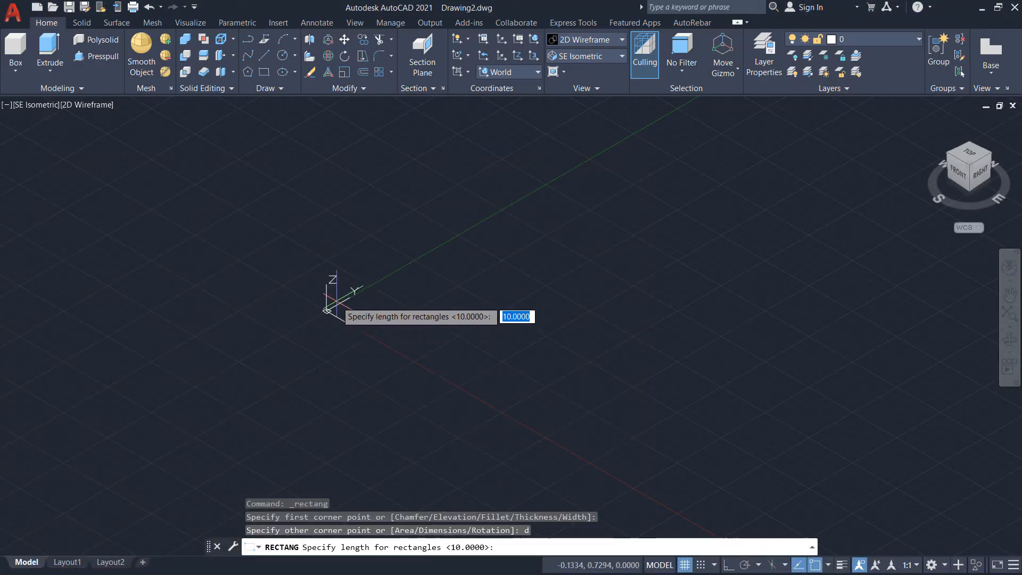
- Set the rectangle's length to 118 and width to 44, and place it extending along positive X and Y
text(1)
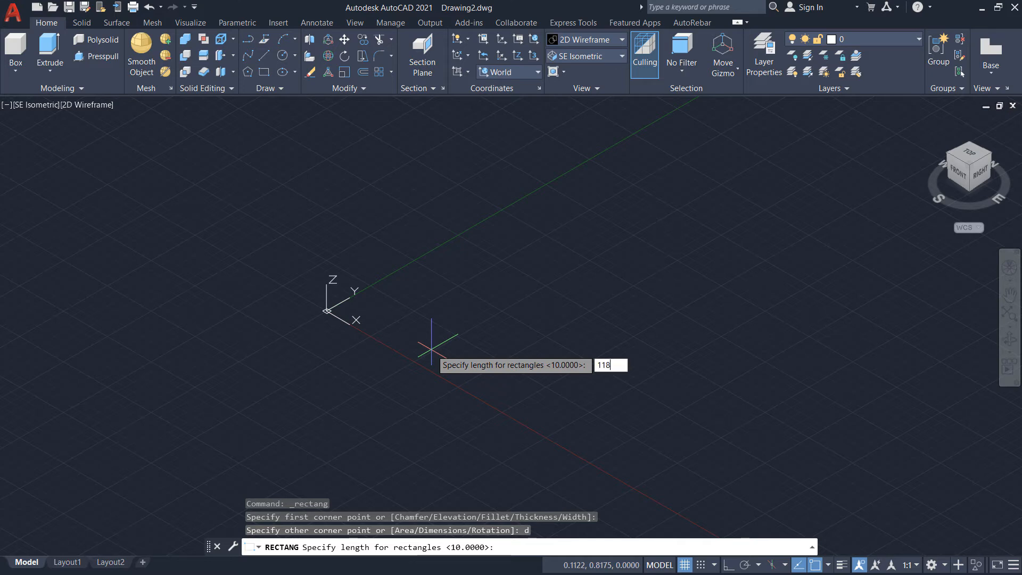
text(18)
key(Return)
text(44)
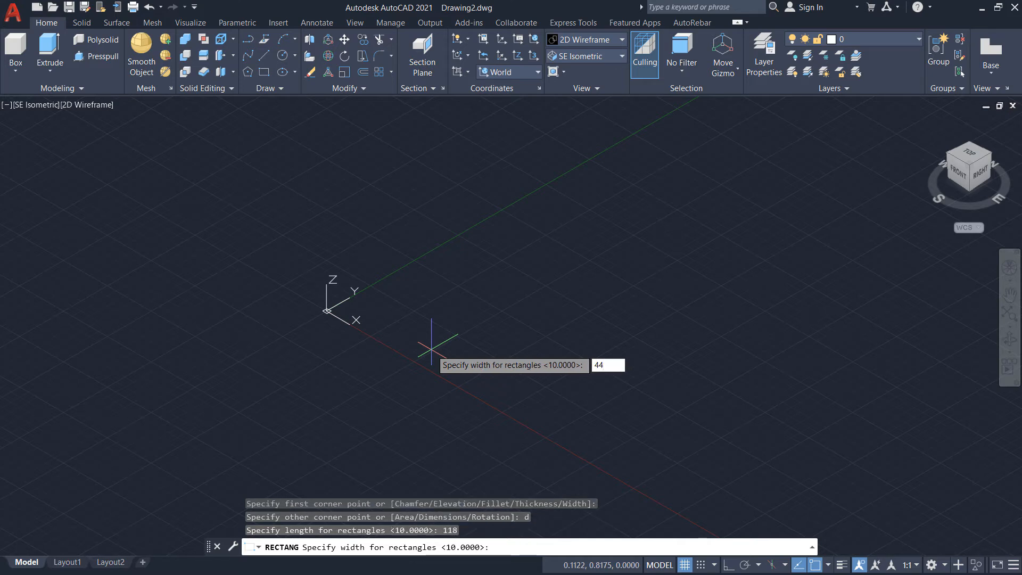
key(Return)
scroll(525, 285, up, 5)
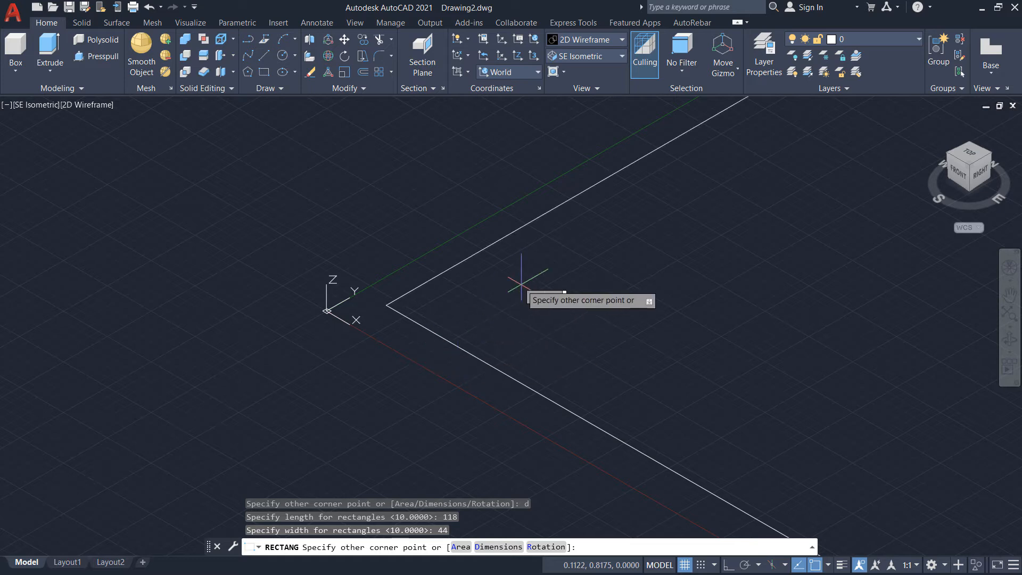
click(585, 268)
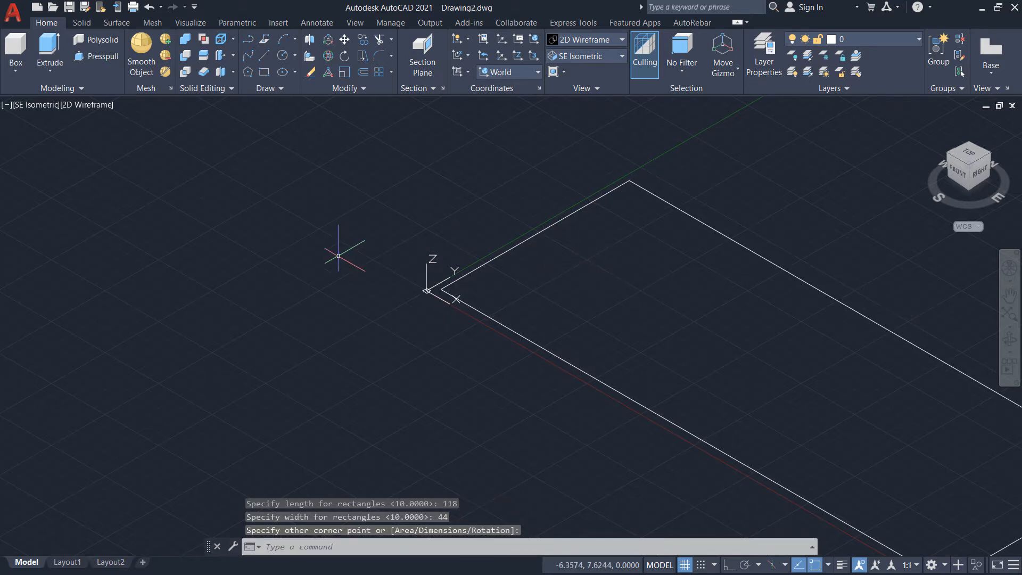
- Use Zoom All and adjust the view to fit the whole rectangle in the drawing area
text(z)
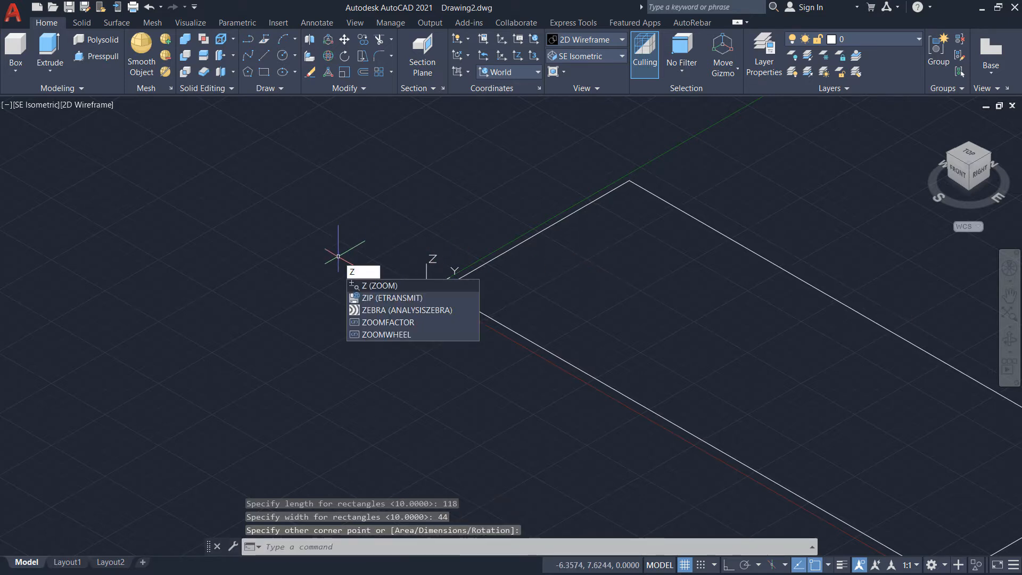
key(Return)
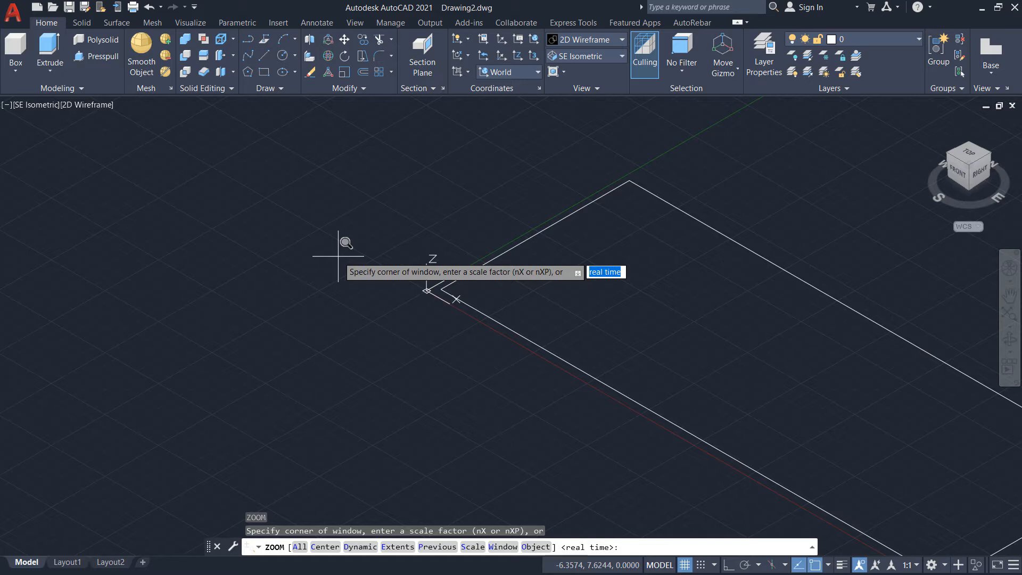
text(a)
key(Return)
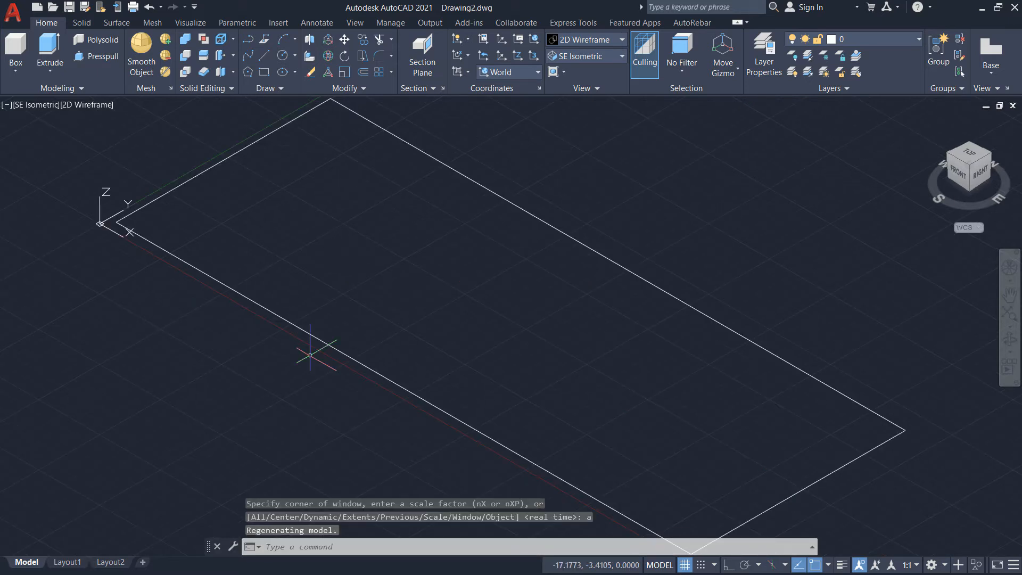
scroll(309, 355, down, 4)
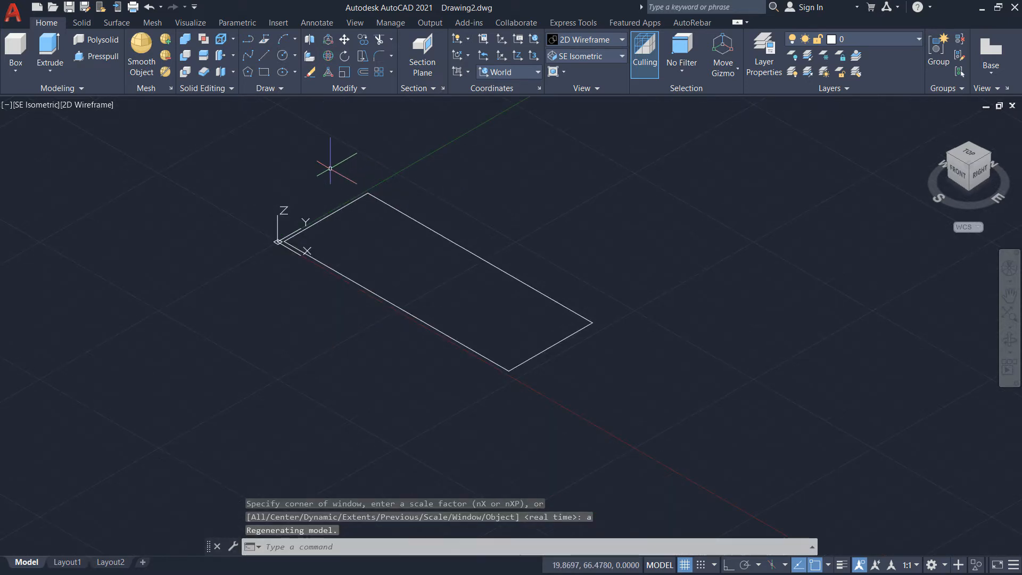
scroll(330, 169, up, 2)
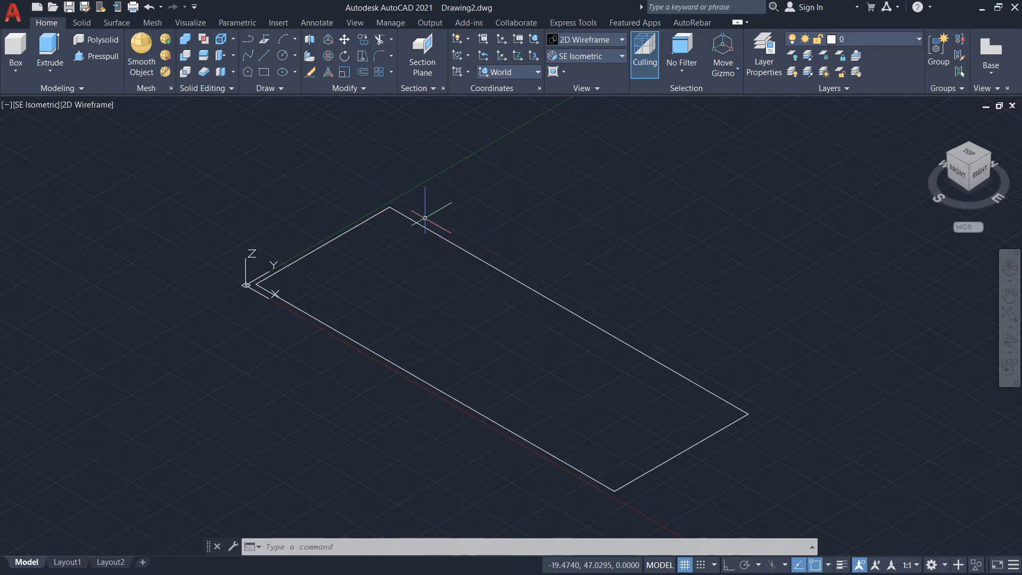
- Presspull the base rectangle upward to a height of 16, checking the thickness in the Adobe Acrobat reference drawing
click(420, 223)
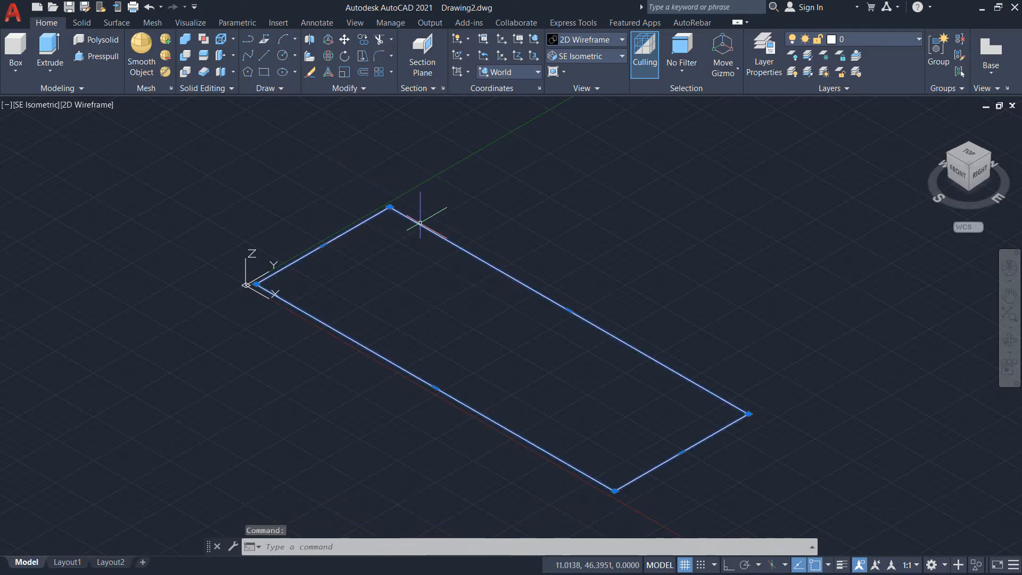
key(Escape)
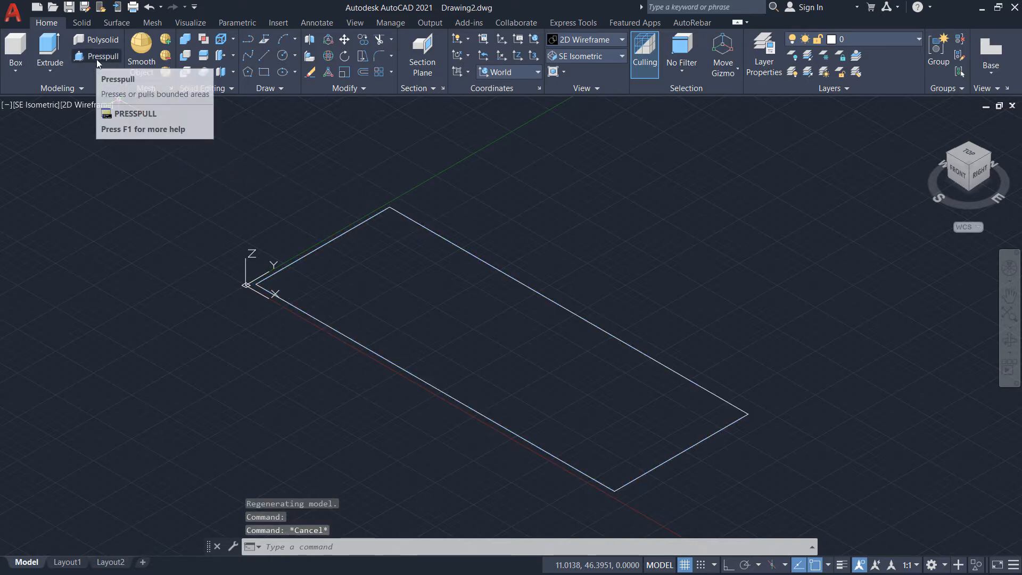
click(99, 59)
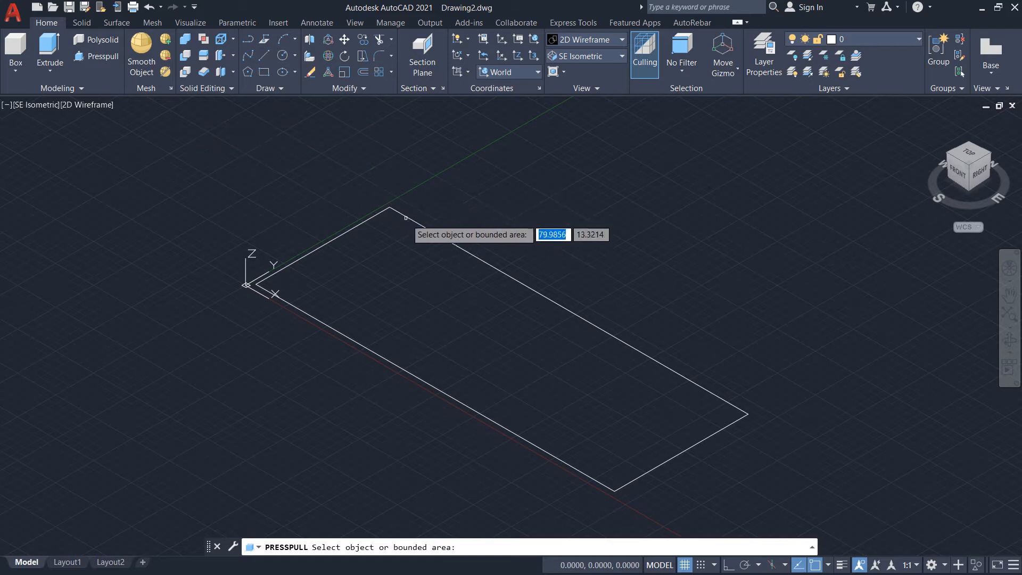
click(426, 228)
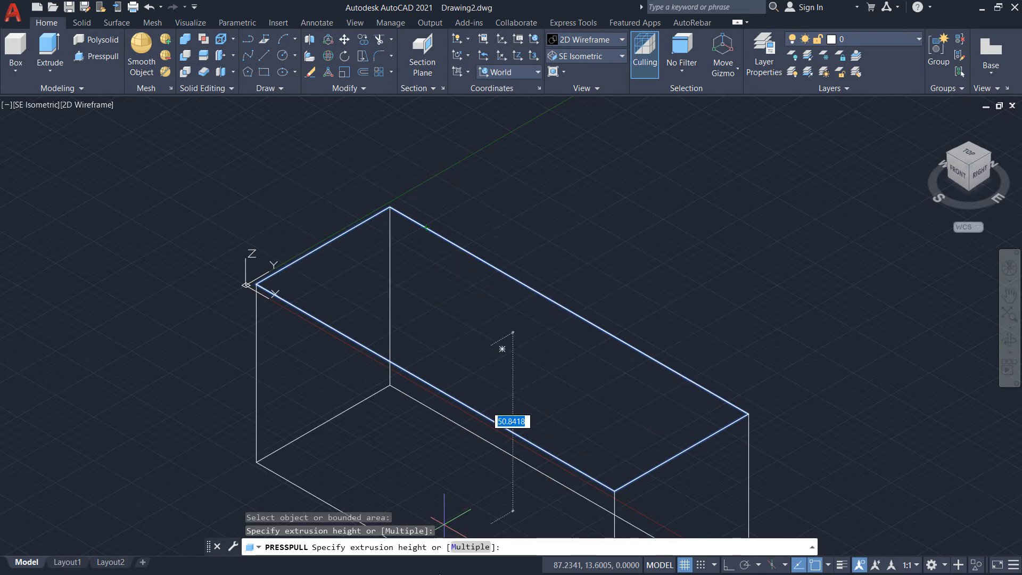
key(super)
mouse_move(377, 562)
click(433, 513)
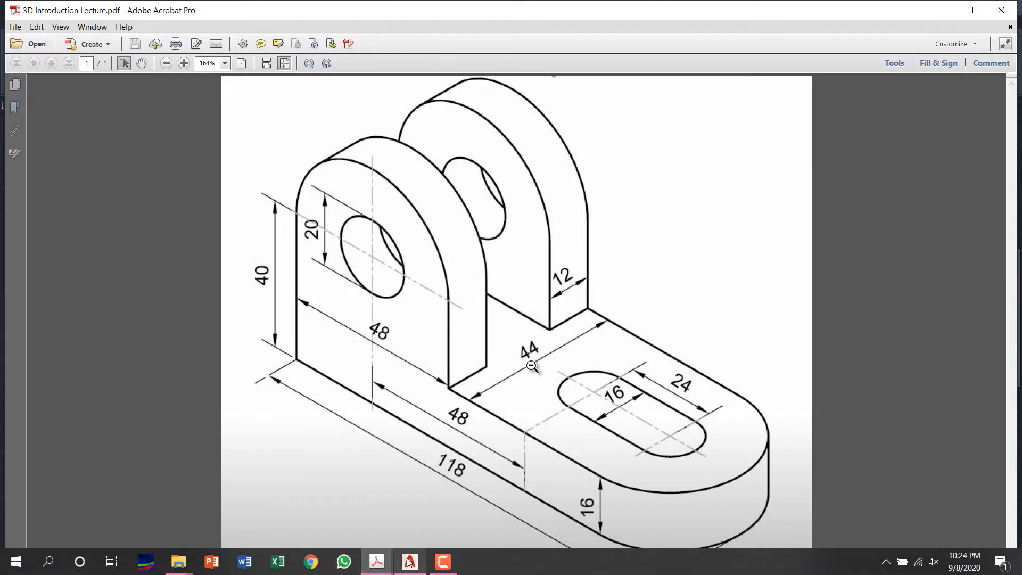
click(413, 561)
text(16)
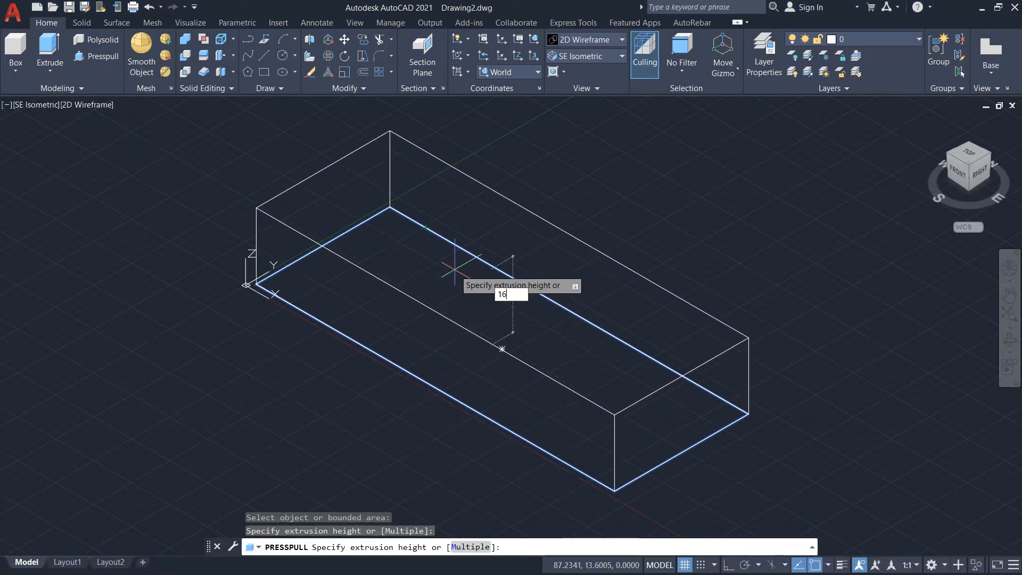
key(Return)
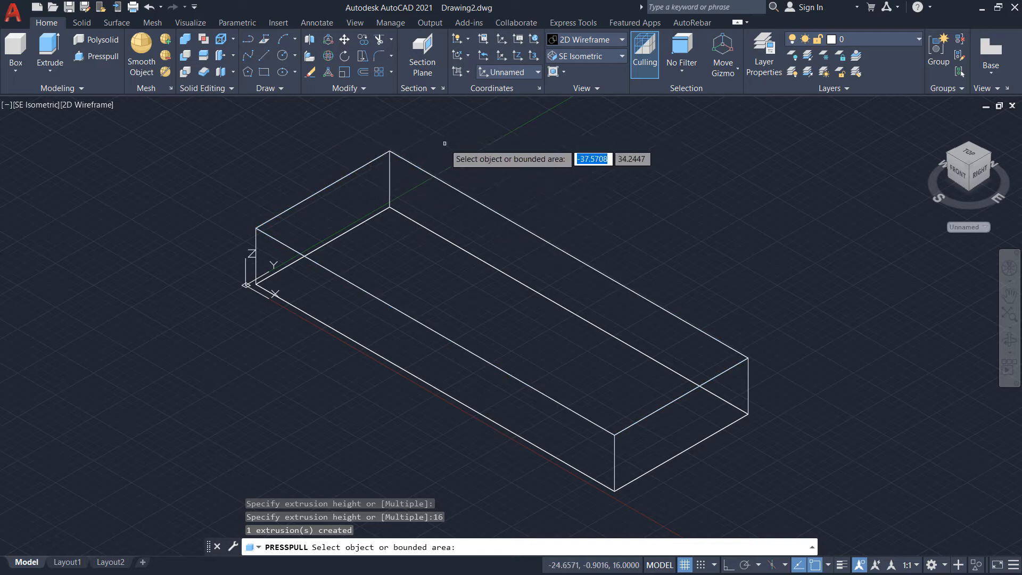
- Finish Presspull and display the base solid in the Shades of Gray visual style
key(Return)
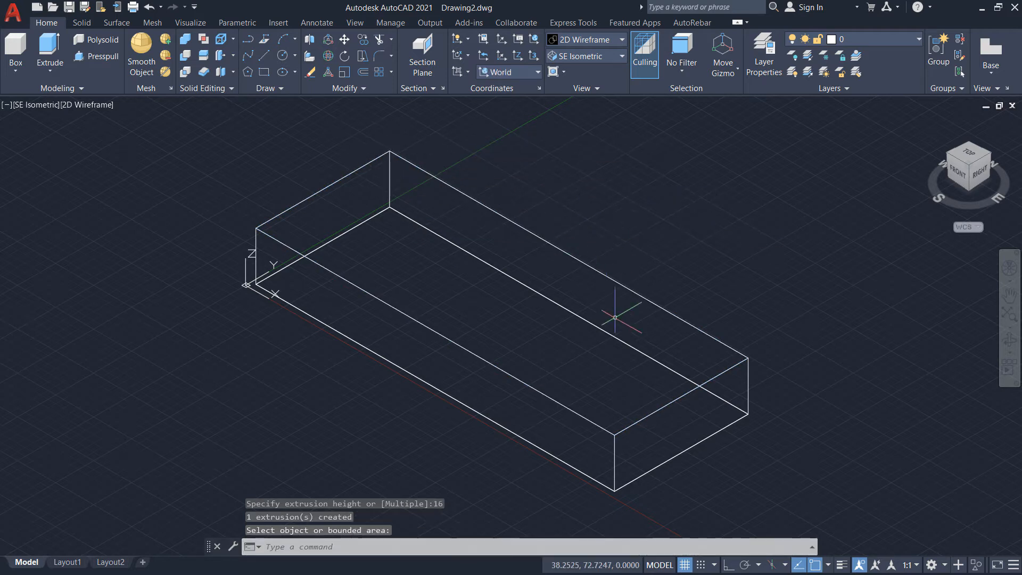
click(588, 40)
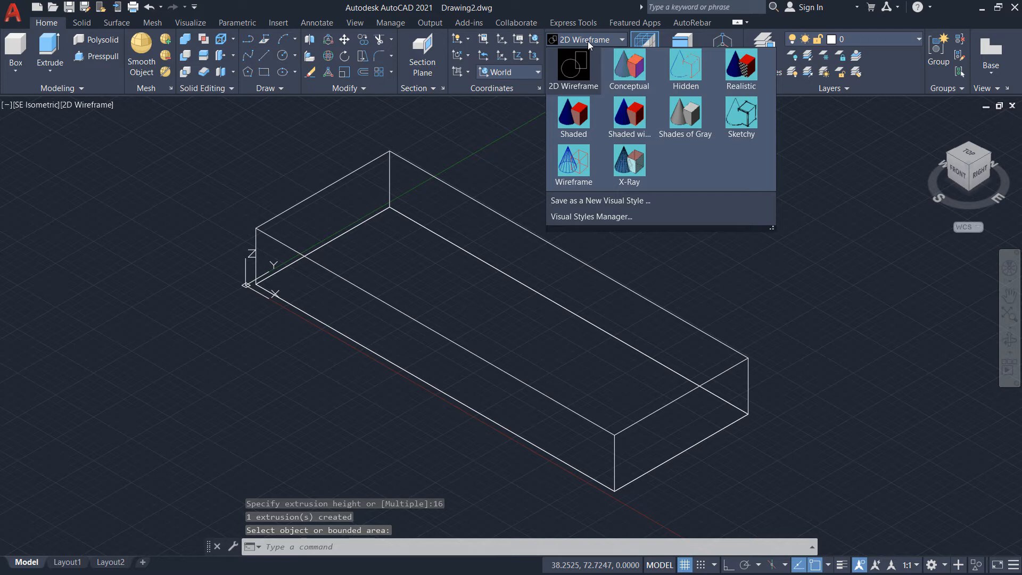
click(680, 128)
scroll(393, 288, down, 2)
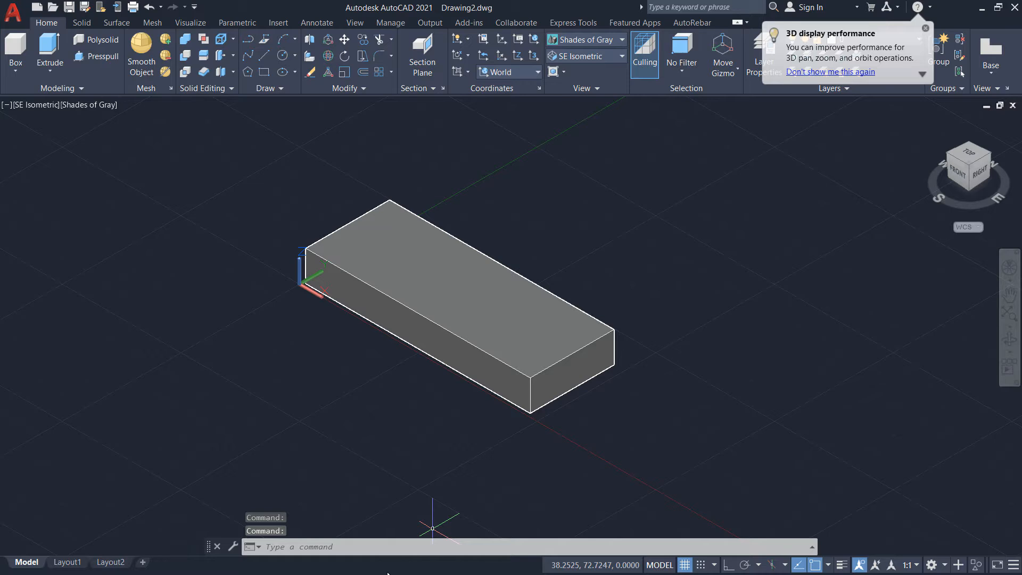
- Check the base's rounded end in the Adobe Acrobat reference drawing, and return to AutoCAD
key(super)
mouse_move(386, 566)
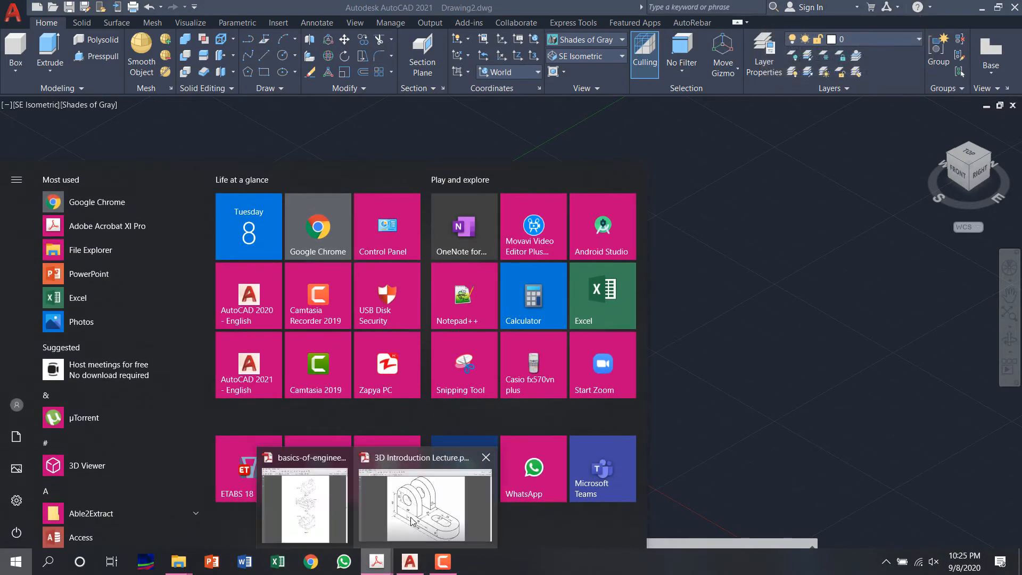
click(433, 523)
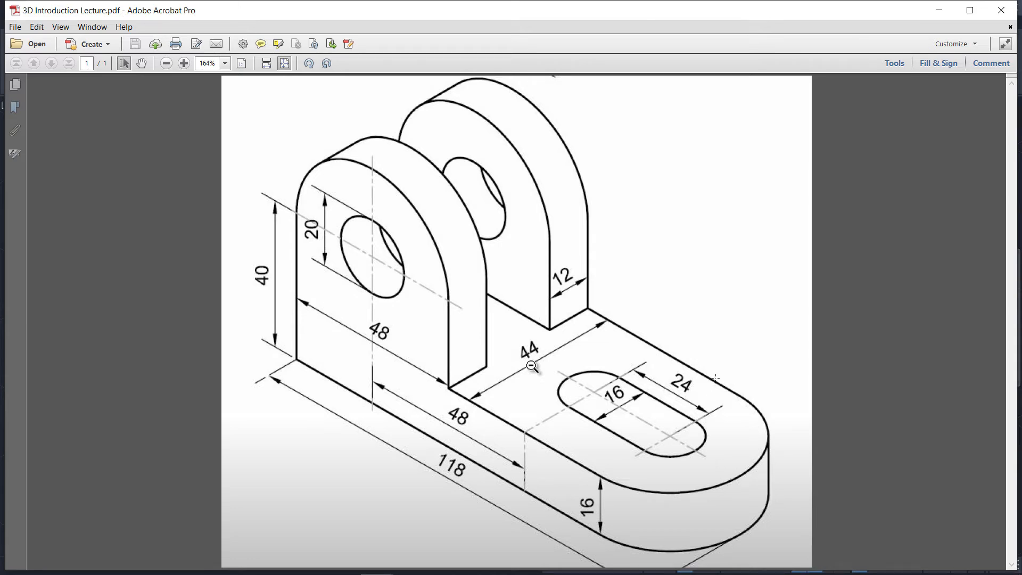
key(super)
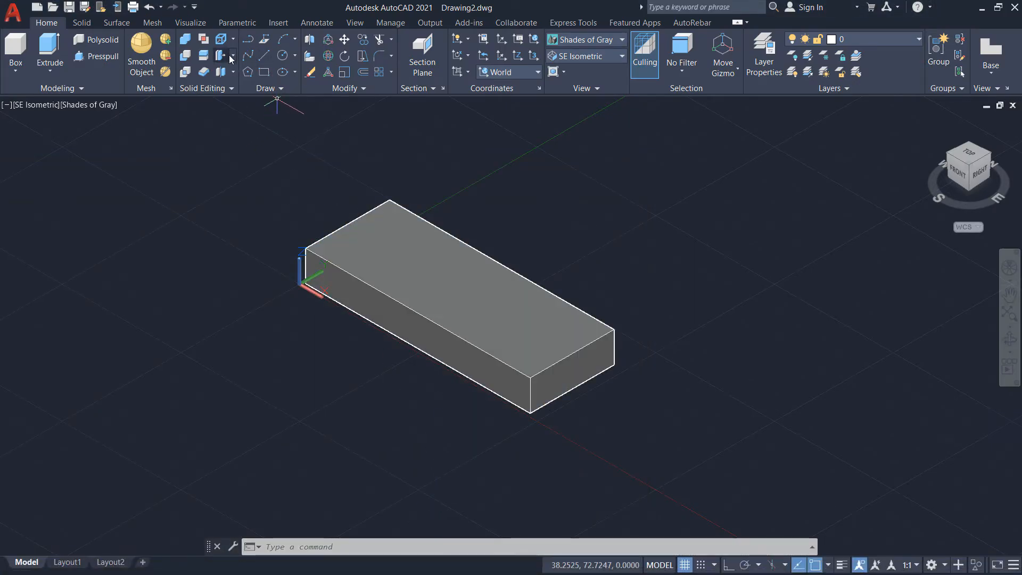
- Copy the base's front end face 22 inward along its length, using its top-edge midpoint as the base point
click(233, 55)
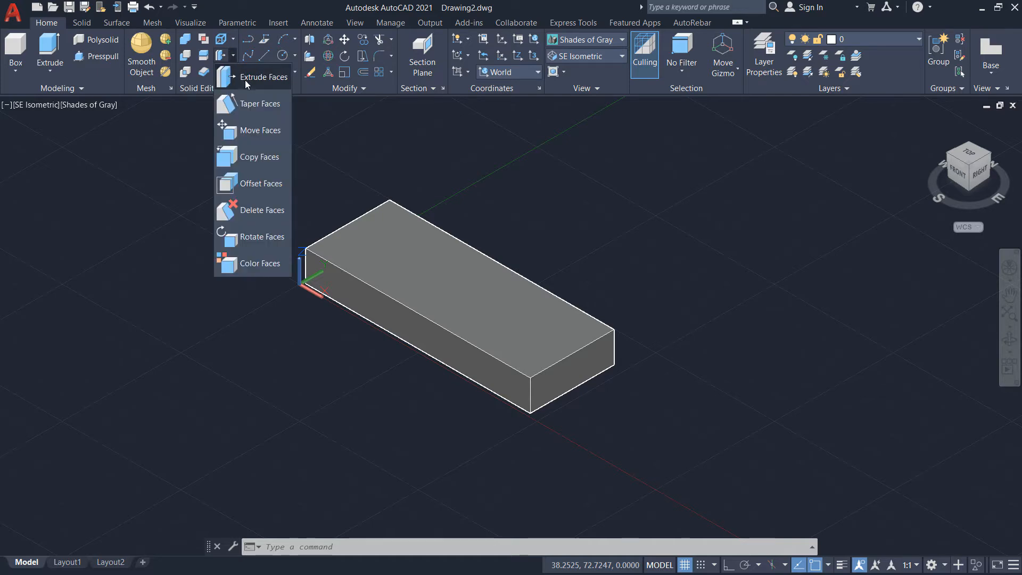
click(238, 156)
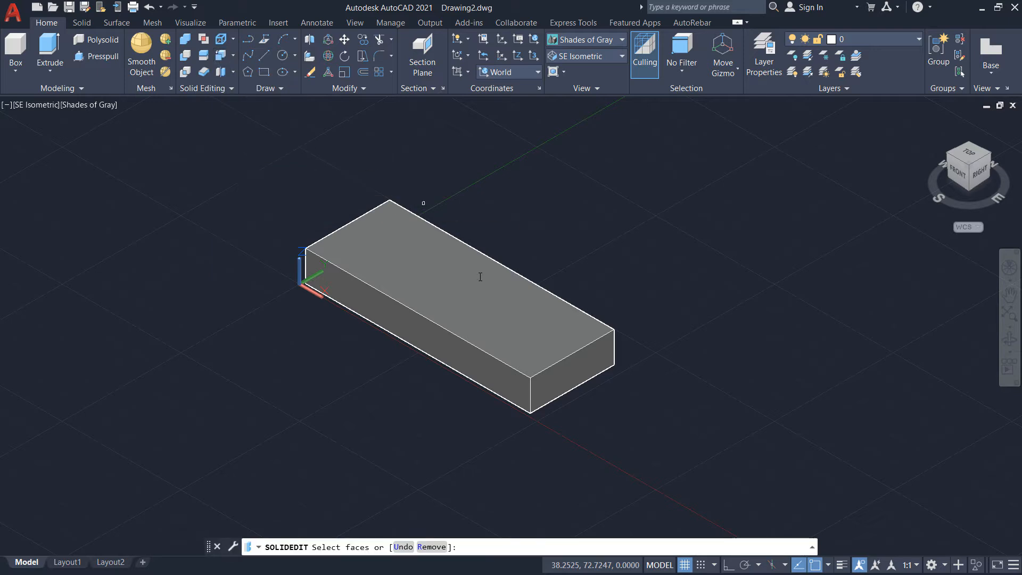
click(569, 376)
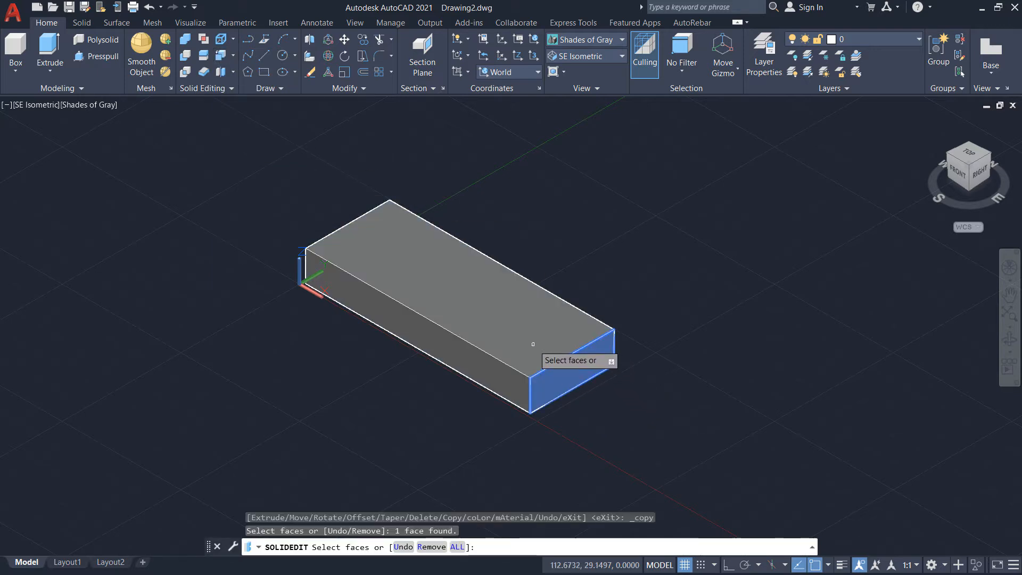
key(Return)
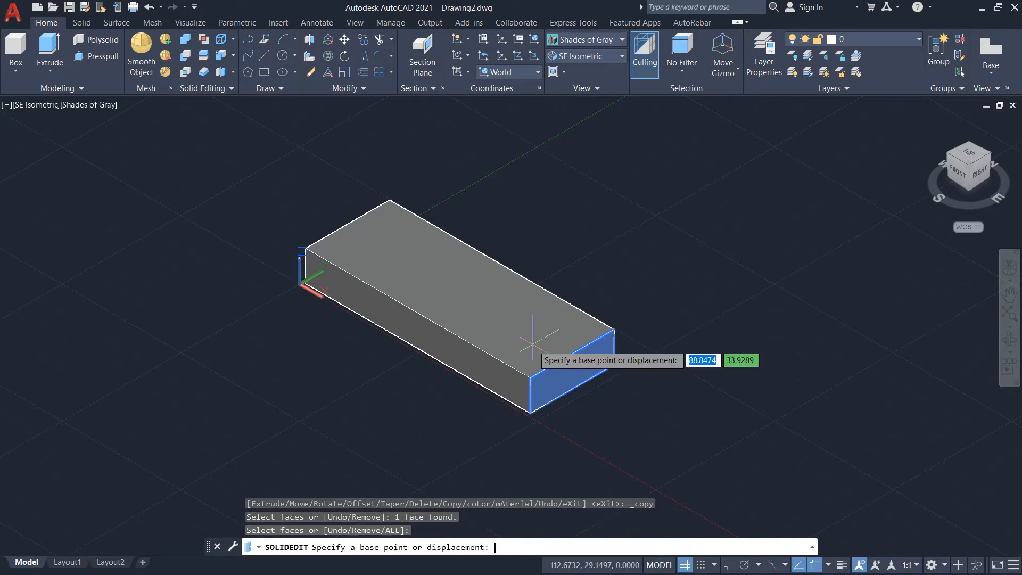
click(570, 354)
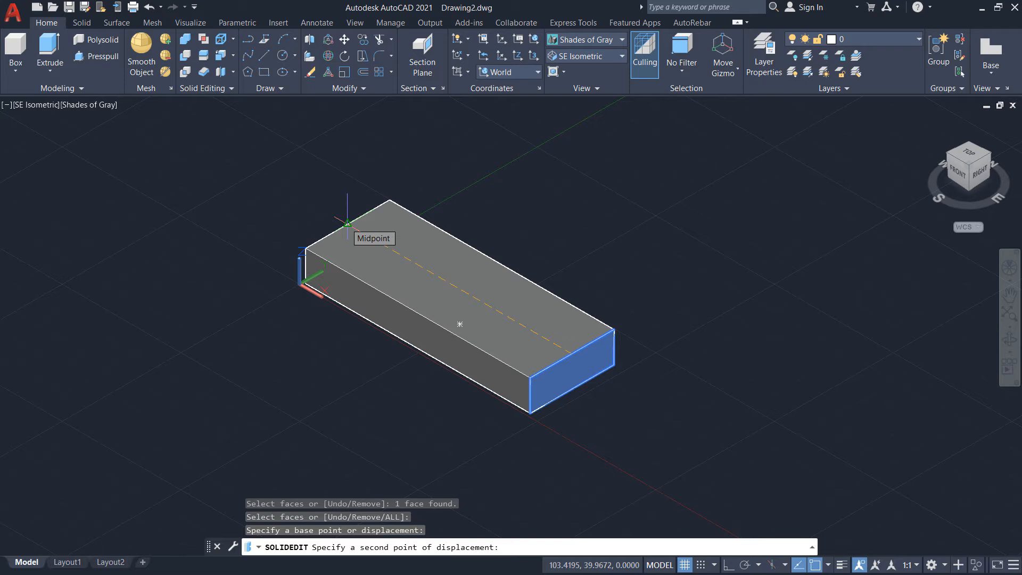
text(22)
key(Return)
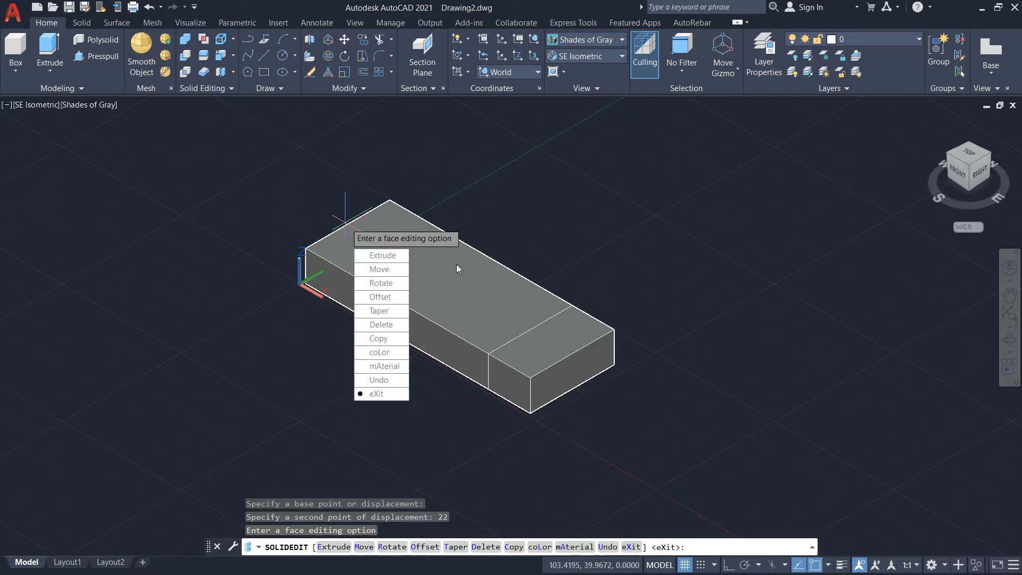
key(Return)
key(Return)
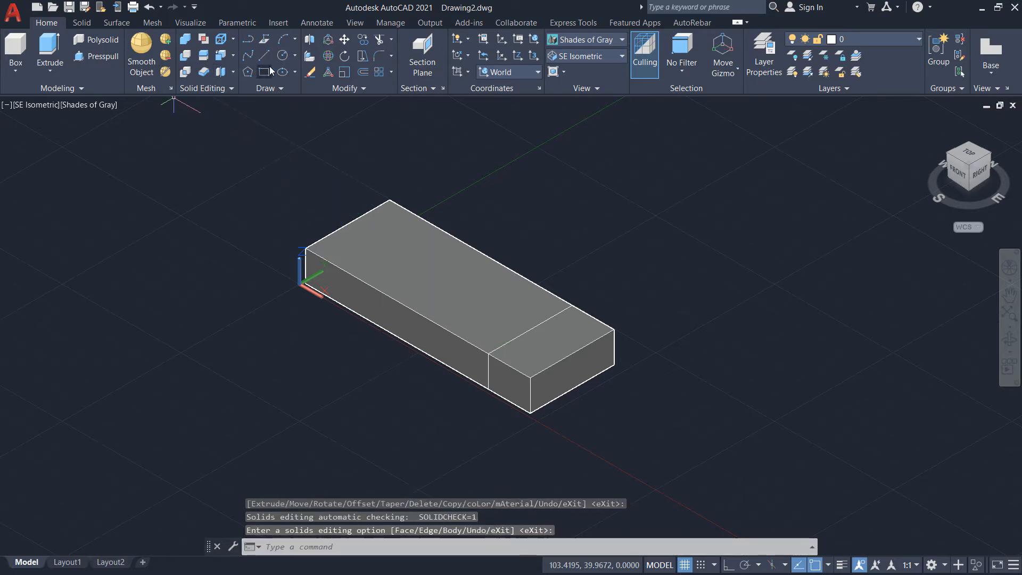
- Draw a circle of radius 22 on the base's top face, centred on the copied face's top-edge midpoint and reaching the end edge
click(281, 56)
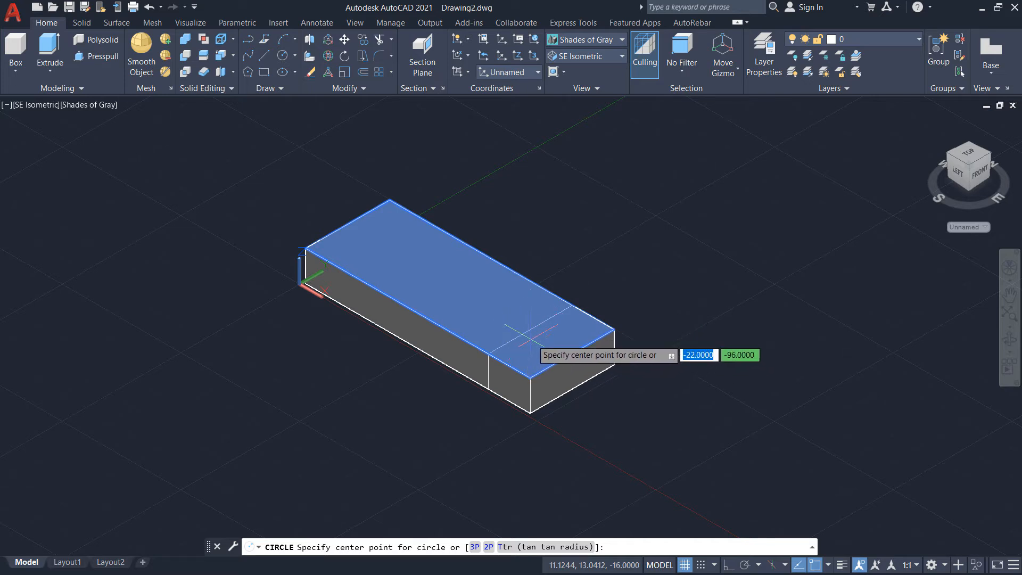
click(531, 328)
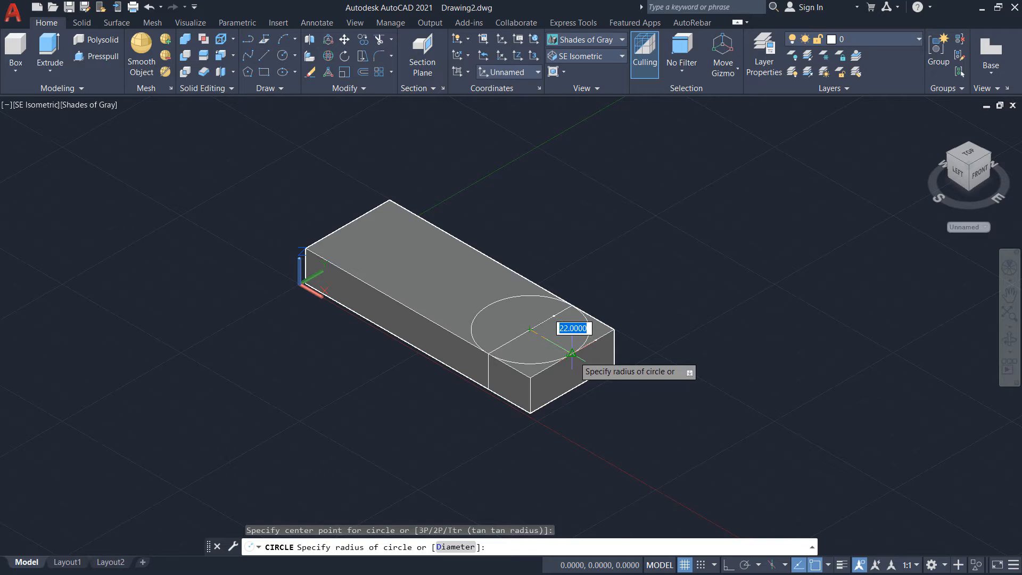
click(572, 353)
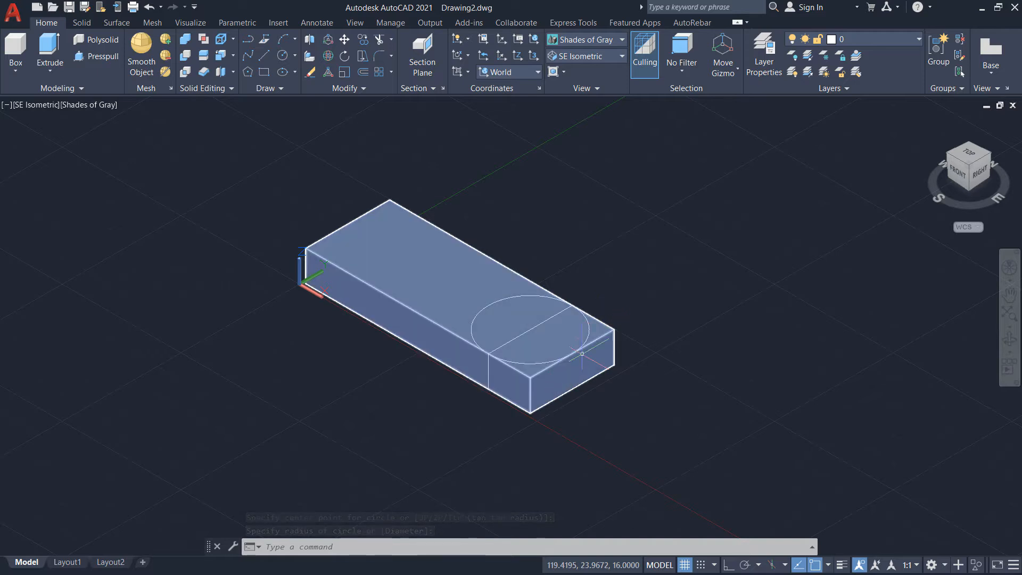
- Presspull the two corner areas outside the circle down through the base to round its end
click(105, 56)
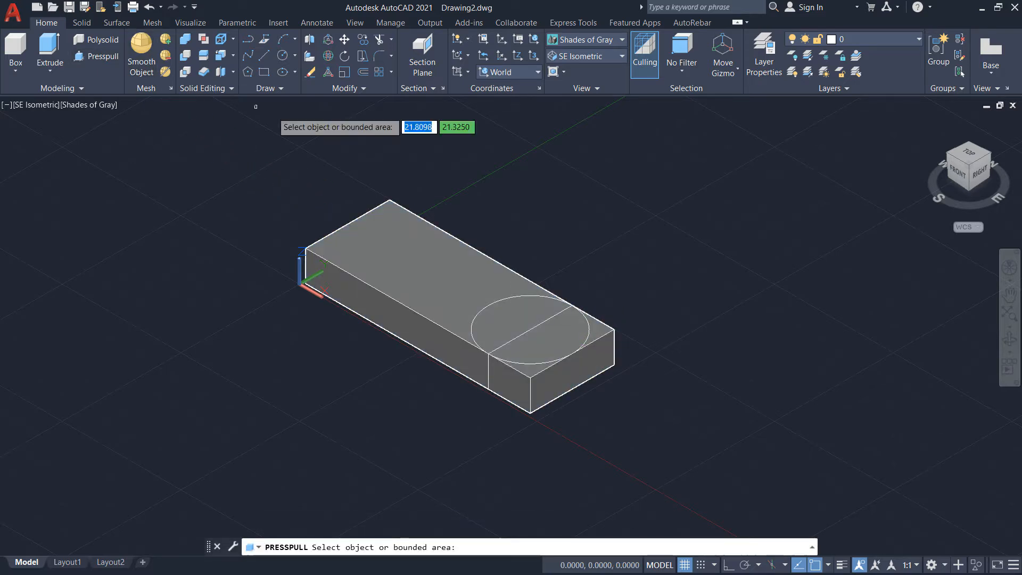
click(600, 332)
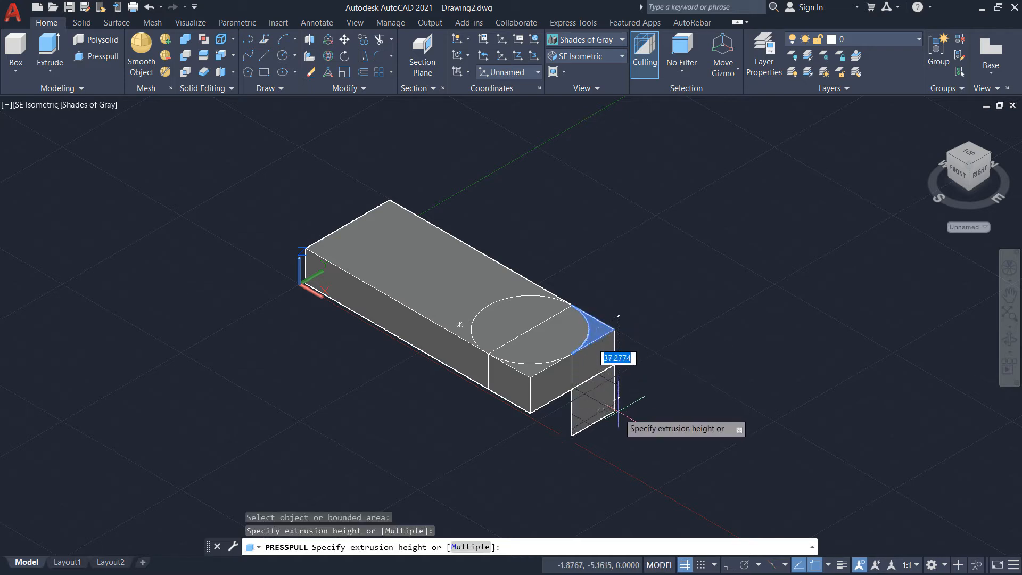
click(618, 397)
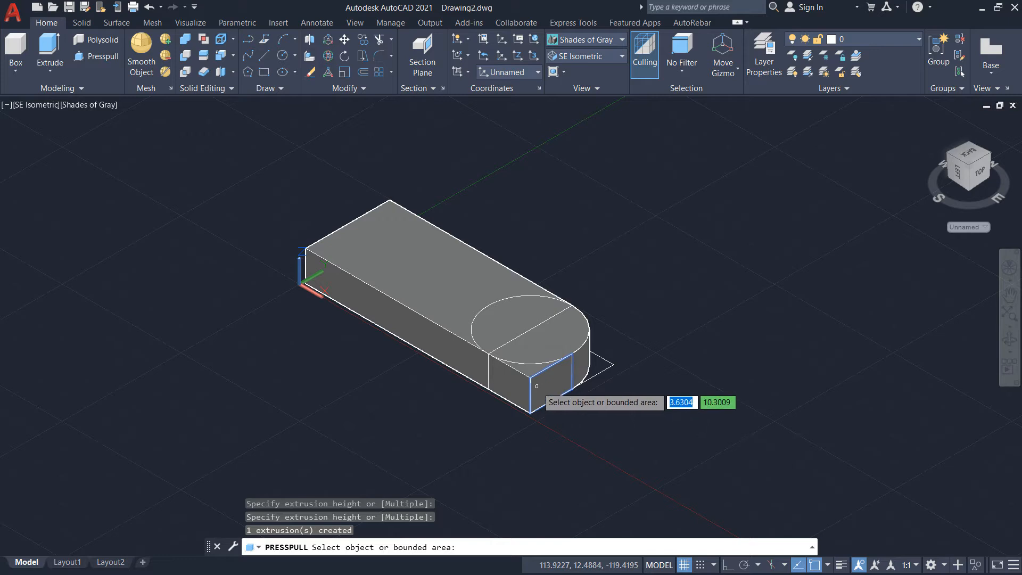
click(532, 368)
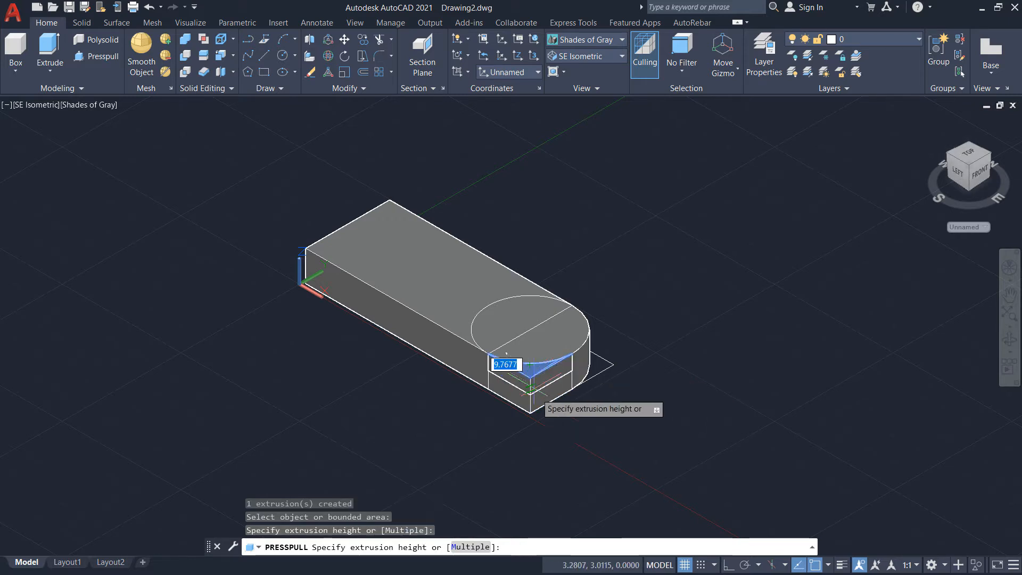
click(531, 426)
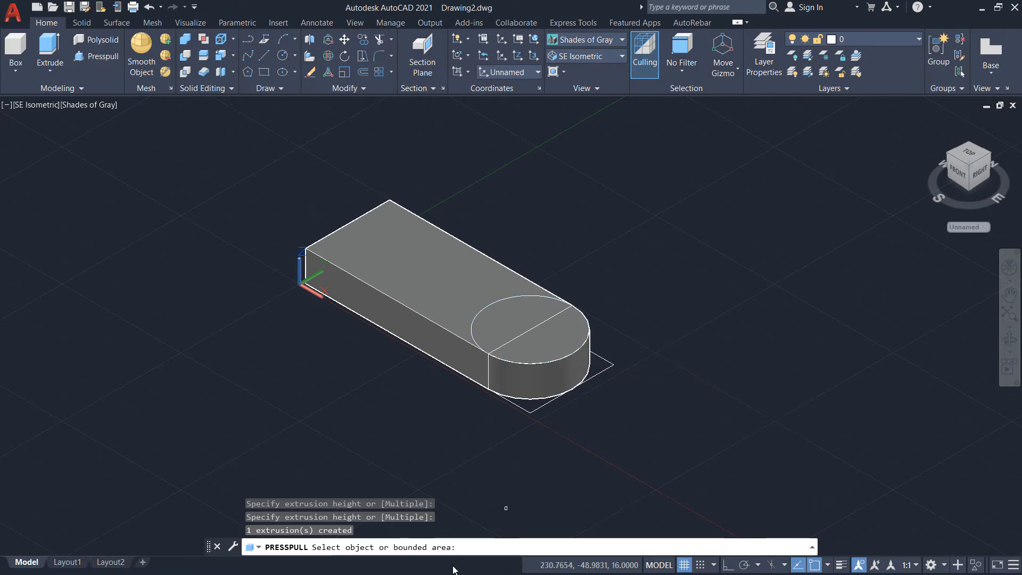
- Check the slot's dimensions in the Adobe Acrobat reference drawing, and return to AutoCAD
key(super)
mouse_move(376, 562)
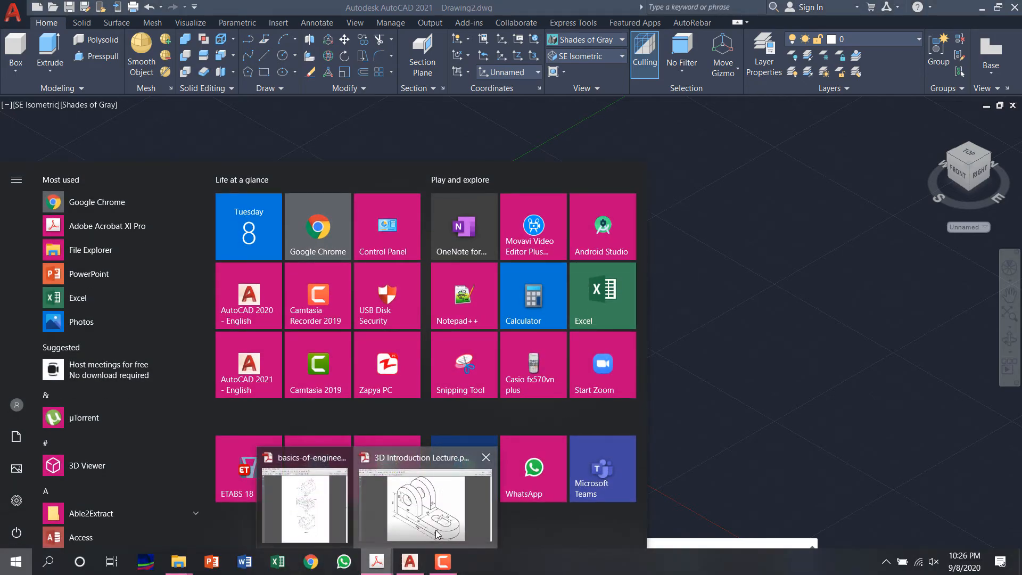
click(437, 534)
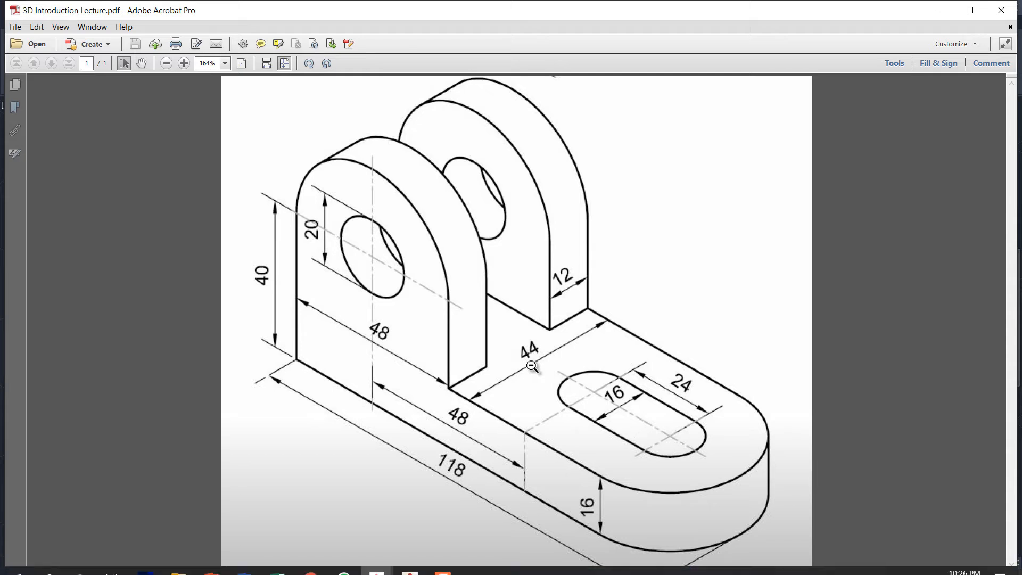
click(443, 563)
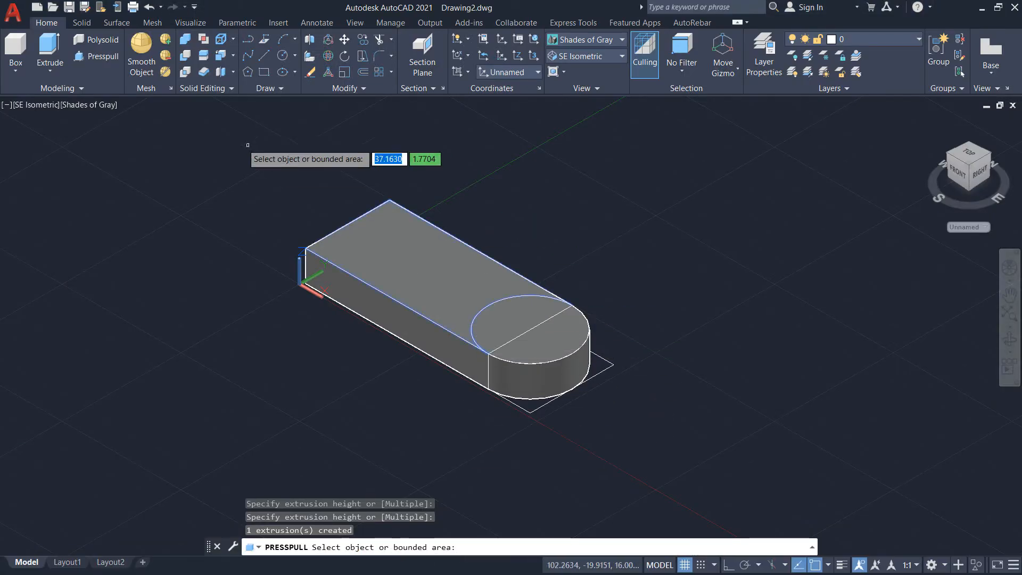
- Leave Presspull and draw a circle of radius 8 on the top face, concentric with the rounded end
key(Escape)
click(282, 56)
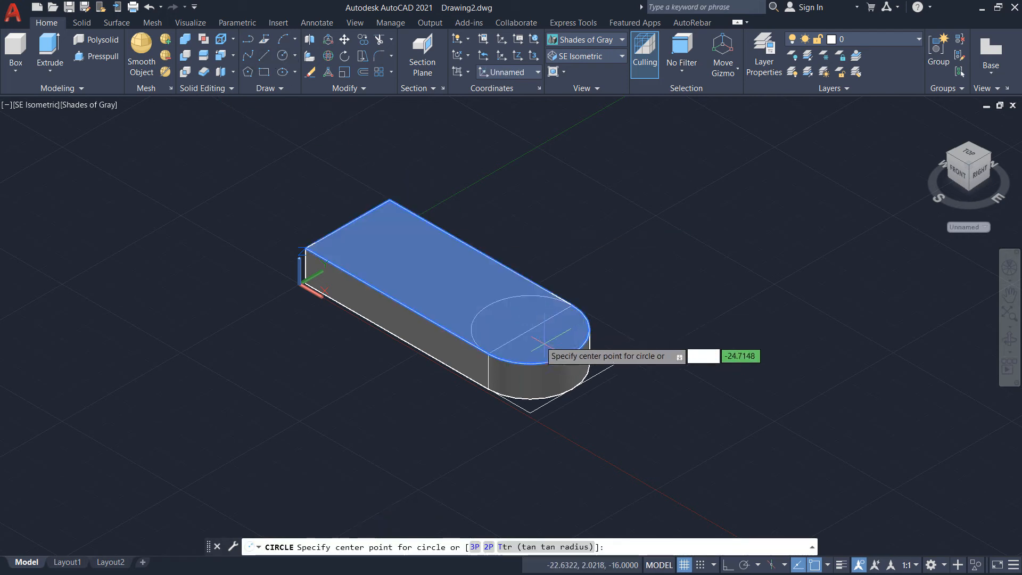
click(531, 330)
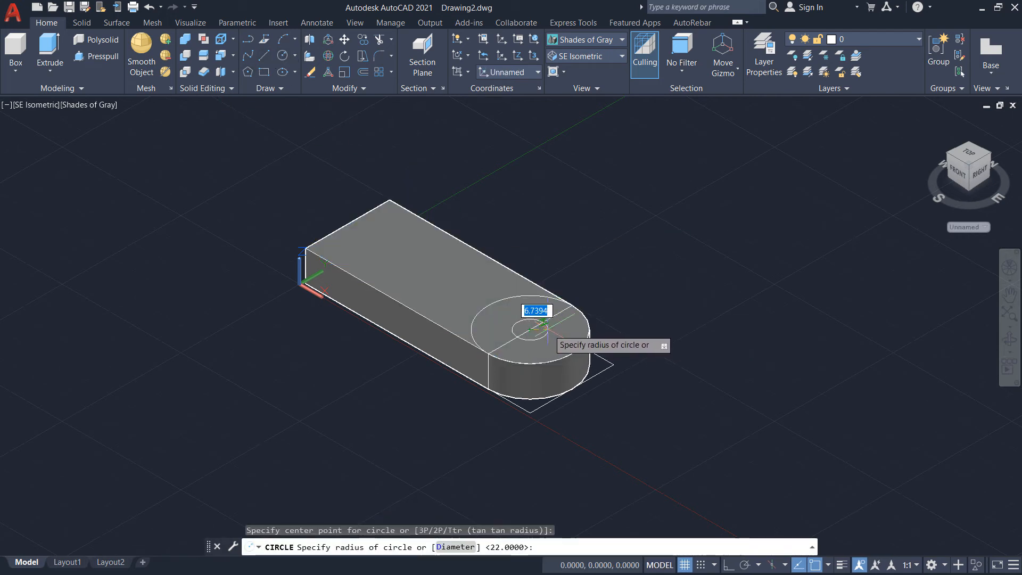
text(8)
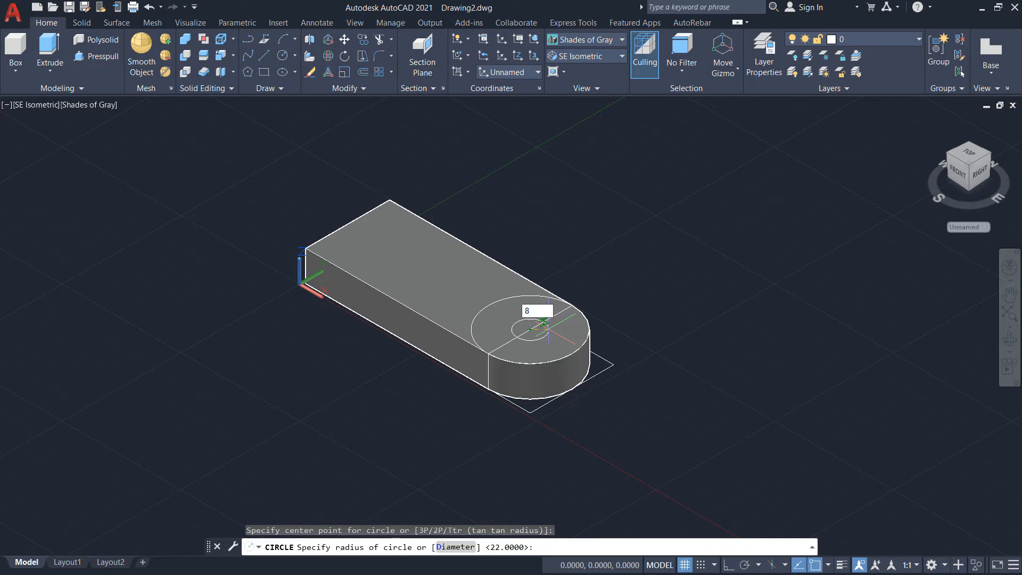
key(Return)
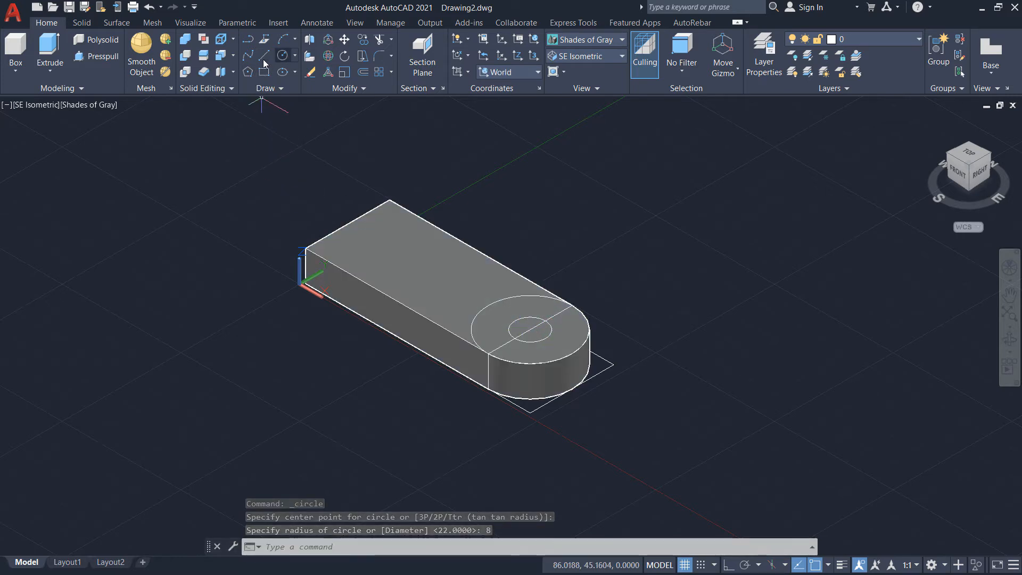
- Copy the radius 8 circle 24 along the base's centreline away from the rounded end, checking the slot in the Adobe Acrobat reference drawing
click(513, 321)
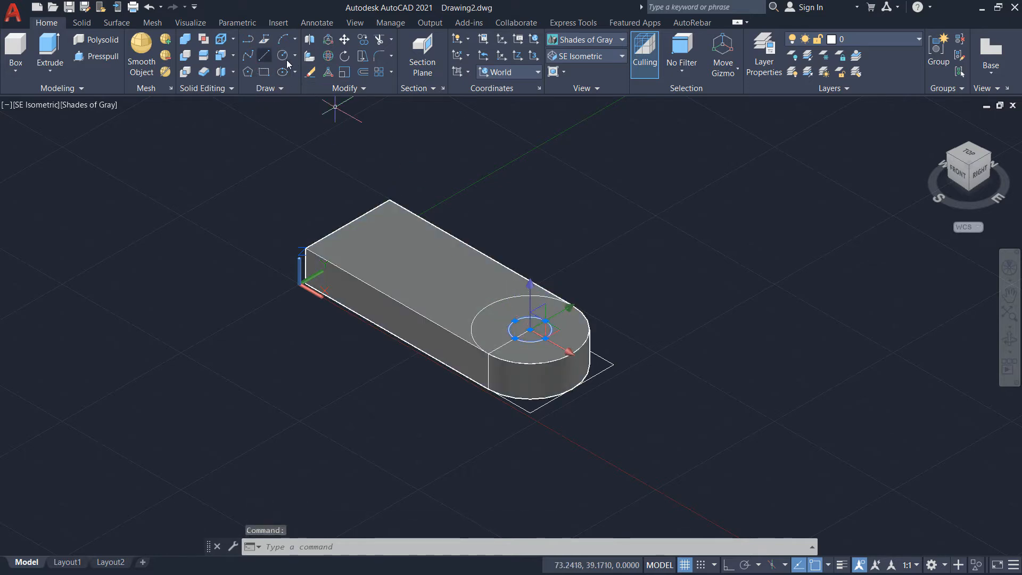
click(362, 42)
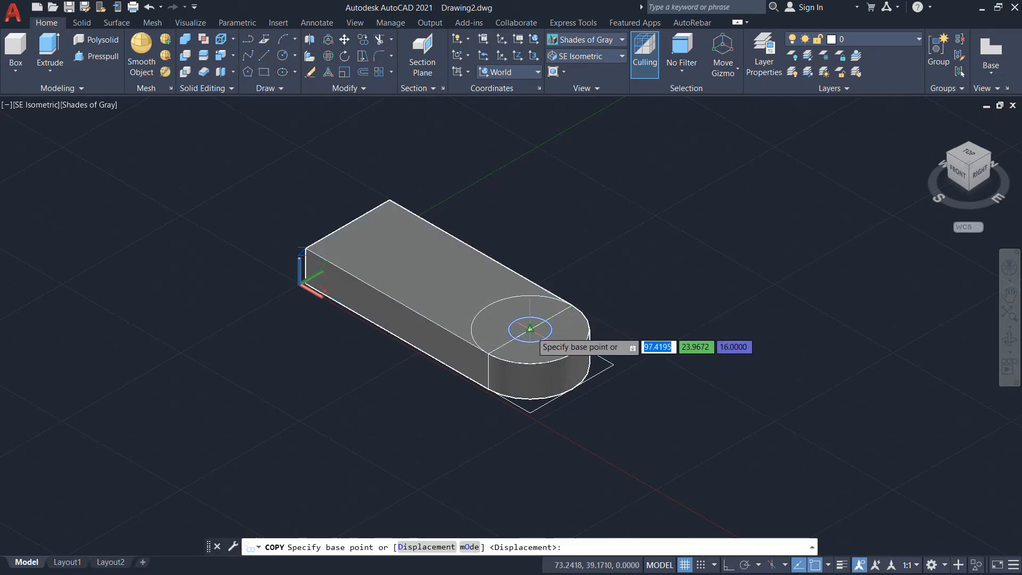
click(530, 328)
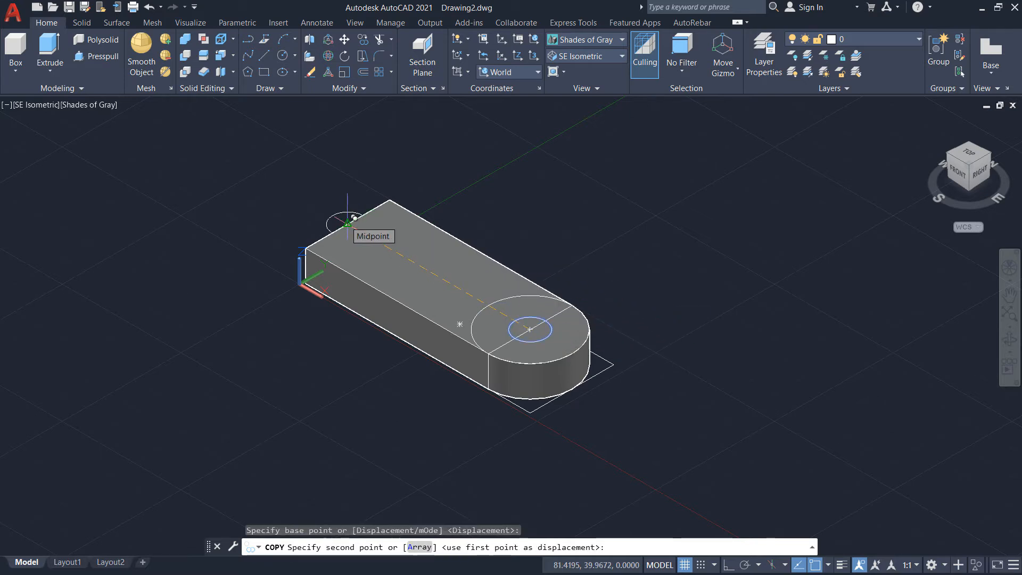
text(24)
key(Return)
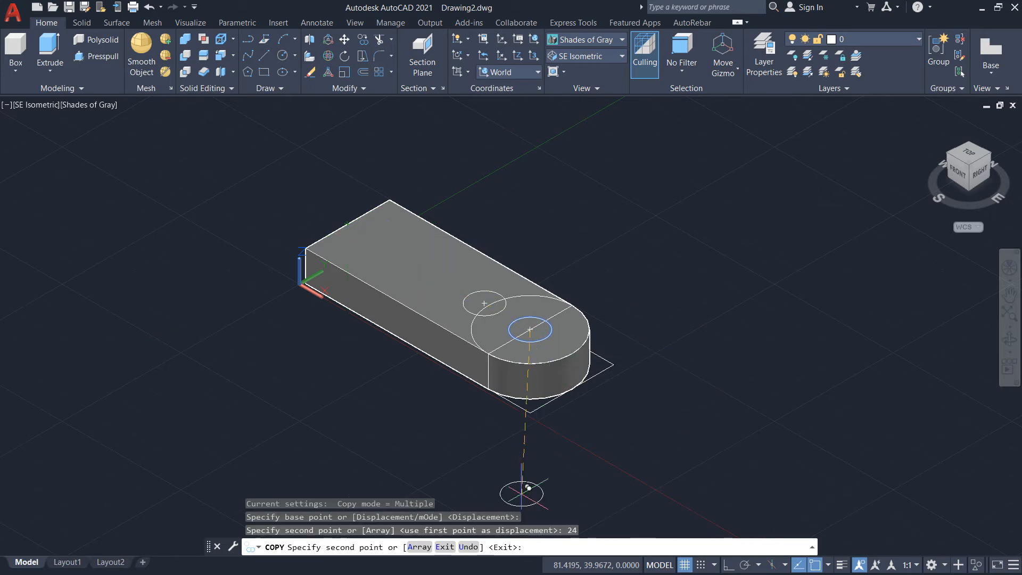
key(super)
mouse_move(377, 562)
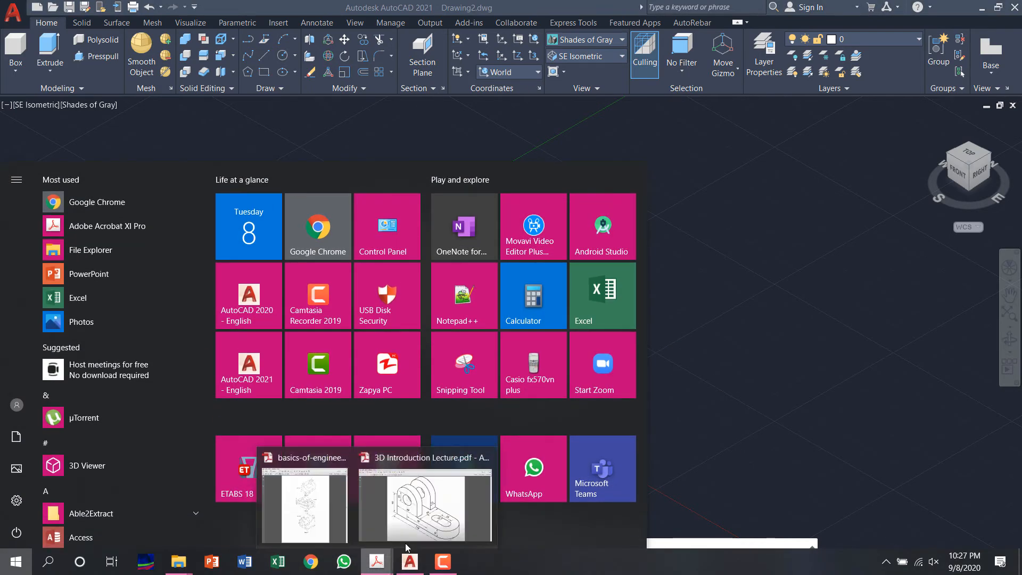
mouse_move(433, 527)
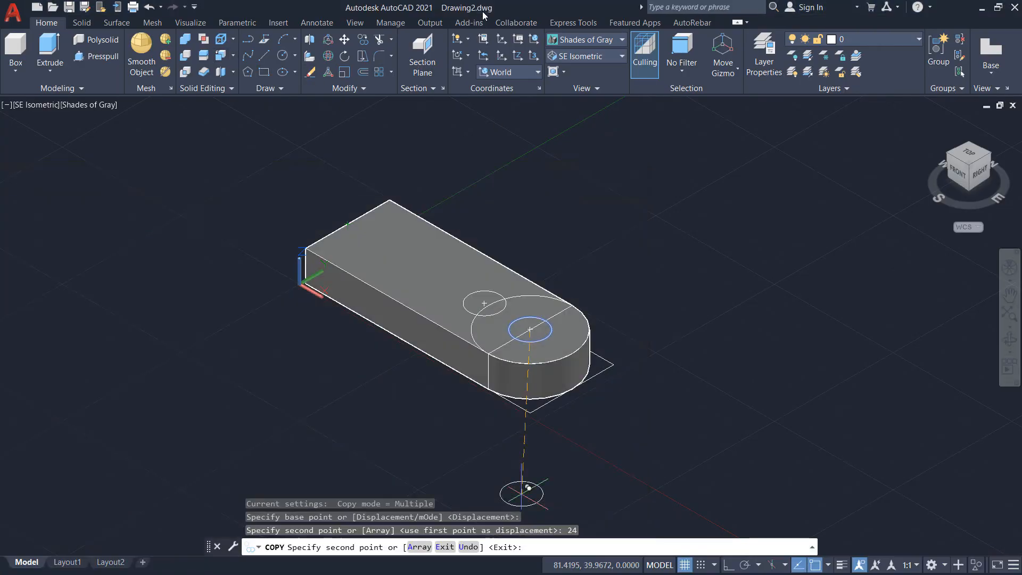
key(super)
key(Escape)
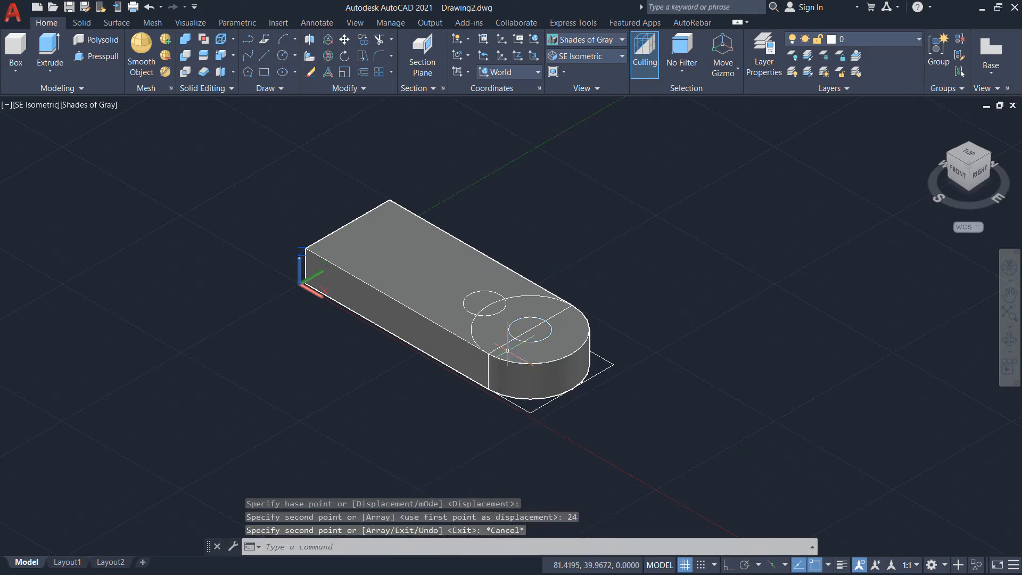
- Switch the visual style to 2D Wireframe and erase the large construction circle at the base's rounded end
scroll(534, 292, up, 2)
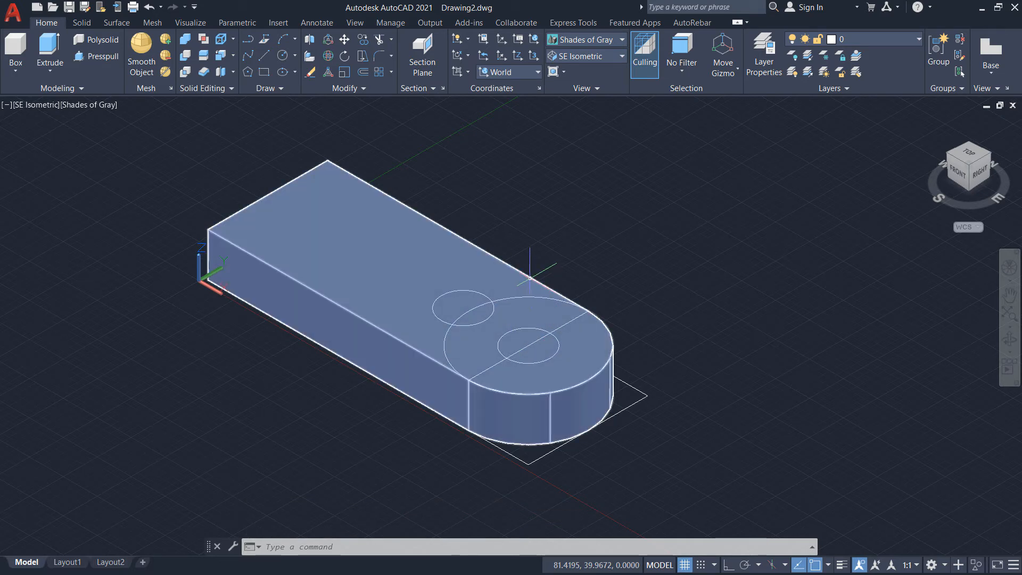
click(609, 43)
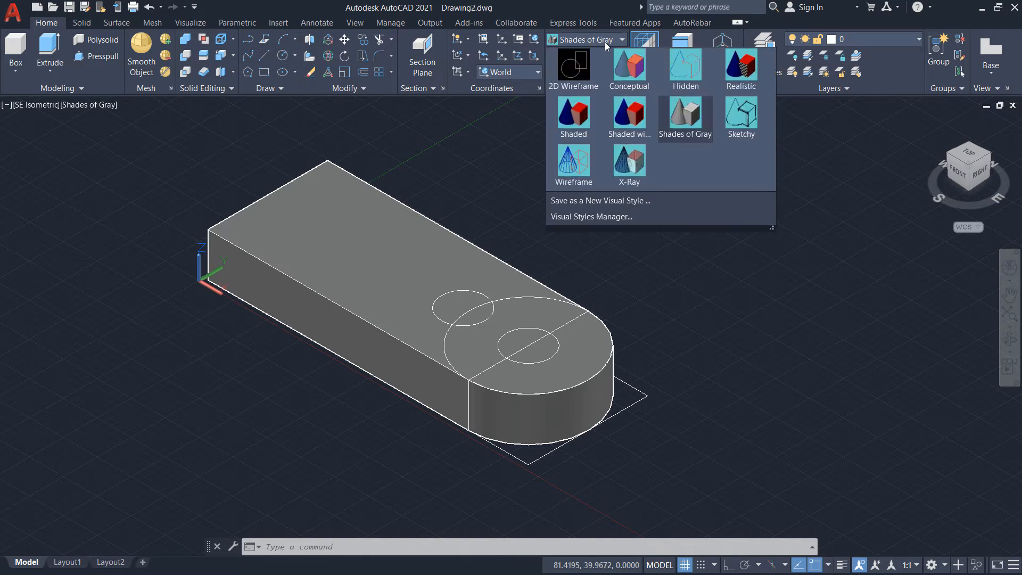
click(572, 70)
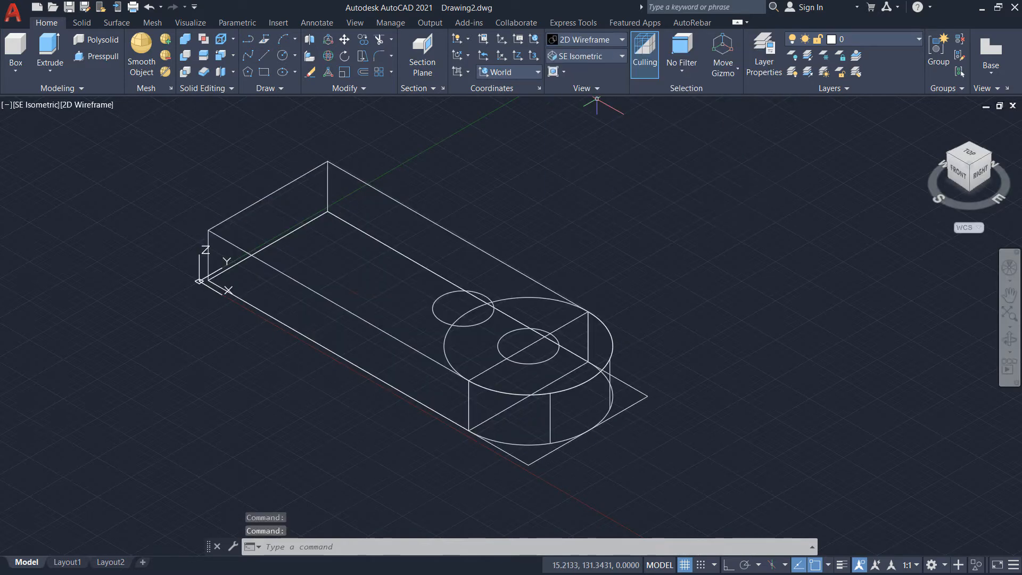
click(519, 297)
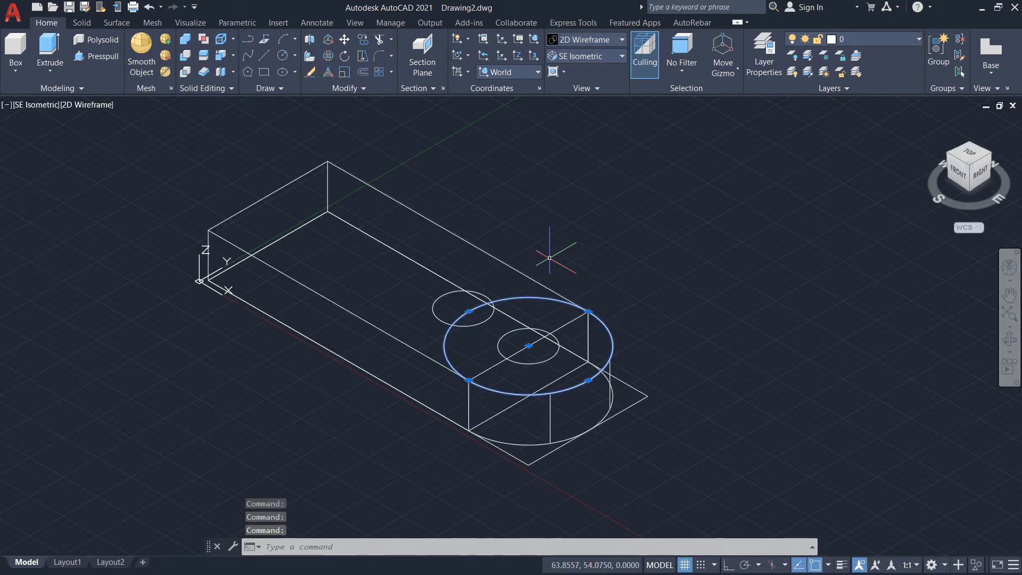
key(Delete)
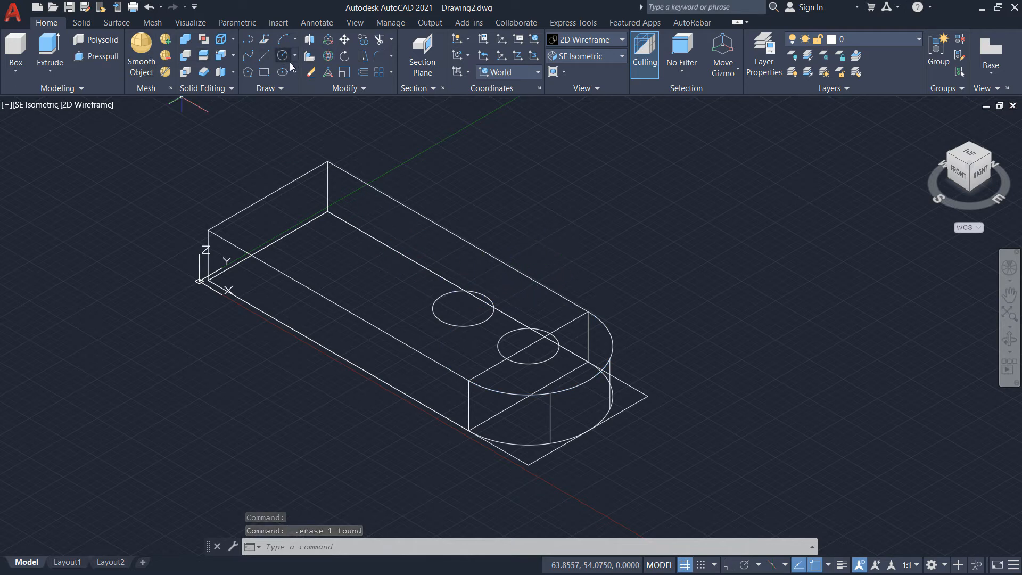
- Draw a rectangle on the top face between opposite side quadrants of the two slot circles, and restore the Shades of Gray visual style
click(263, 72)
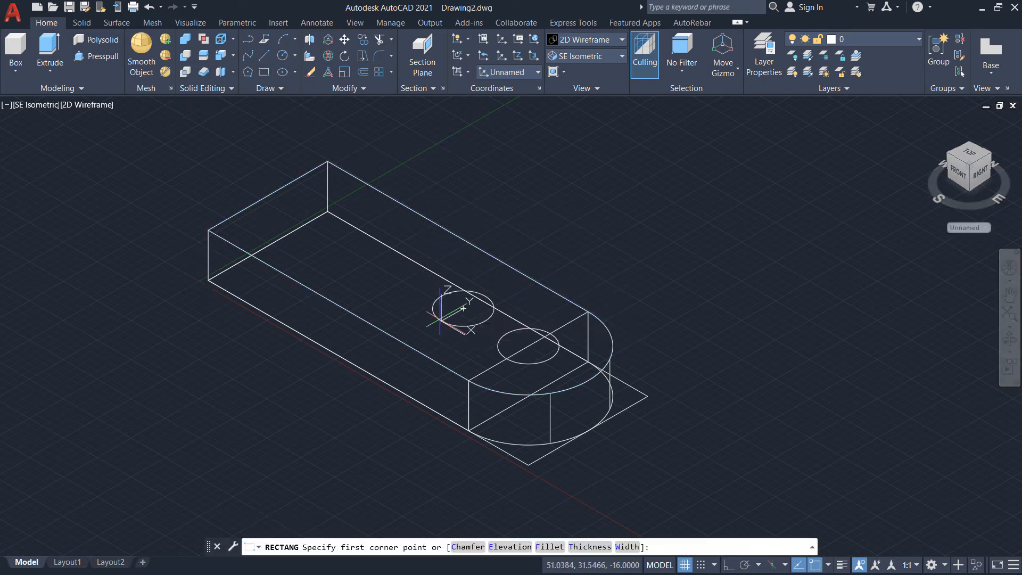
click(438, 318)
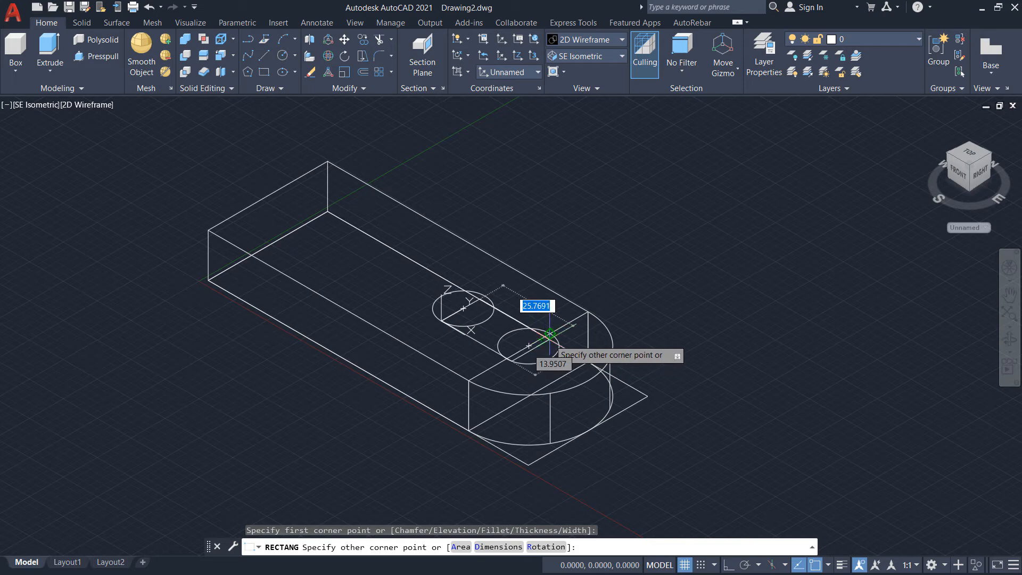
click(549, 335)
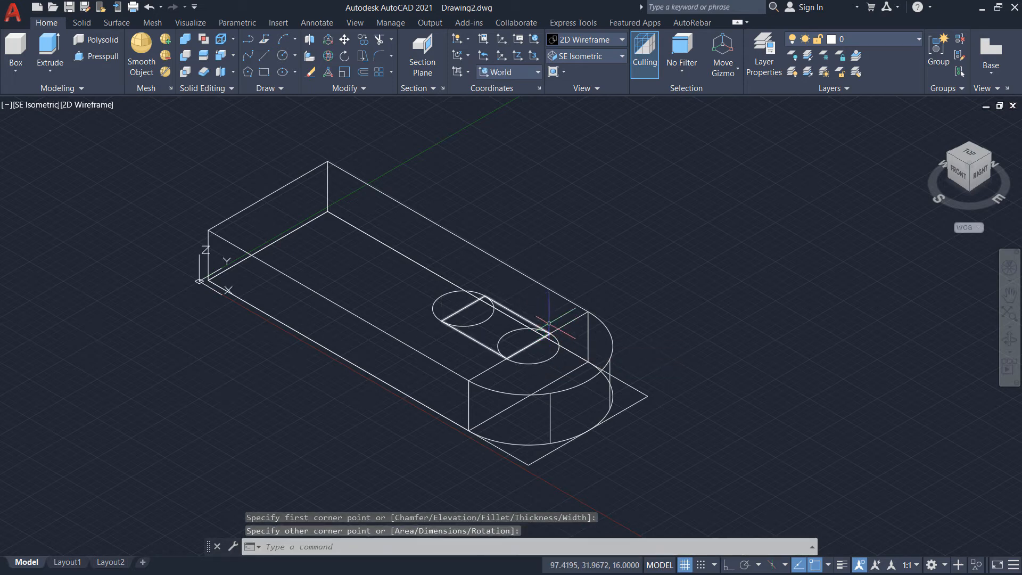
key(Escape)
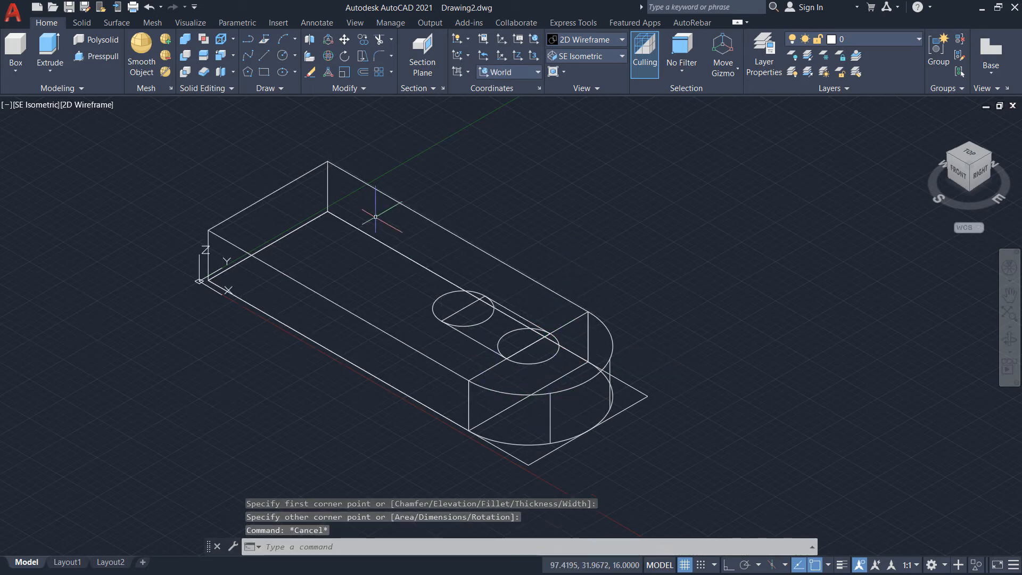
click(608, 40)
click(687, 125)
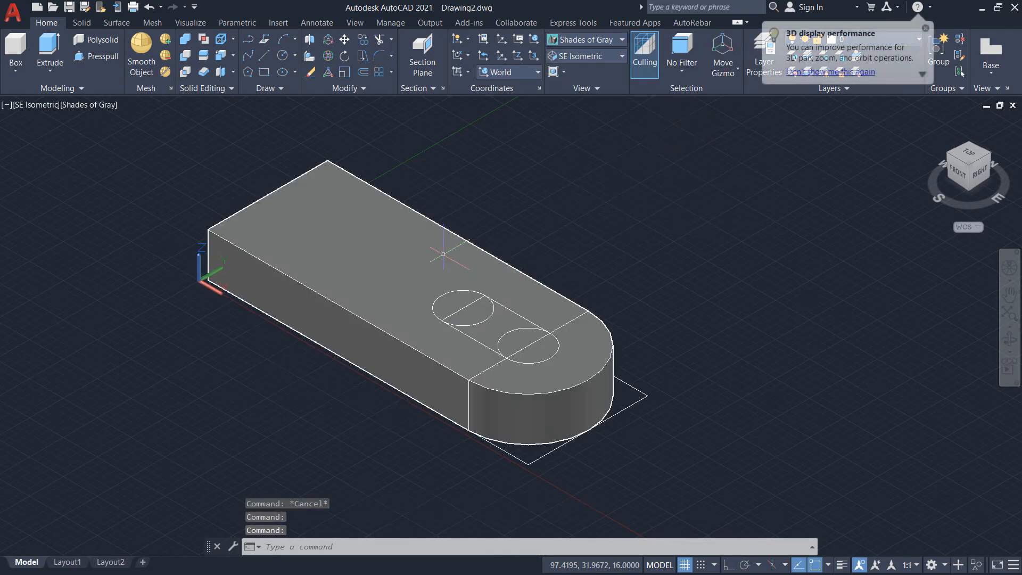
- Presspull both halves of the slot circle farther from the rounded end down through the base
scroll(443, 255, down, 3)
scroll(443, 255, up, 2)
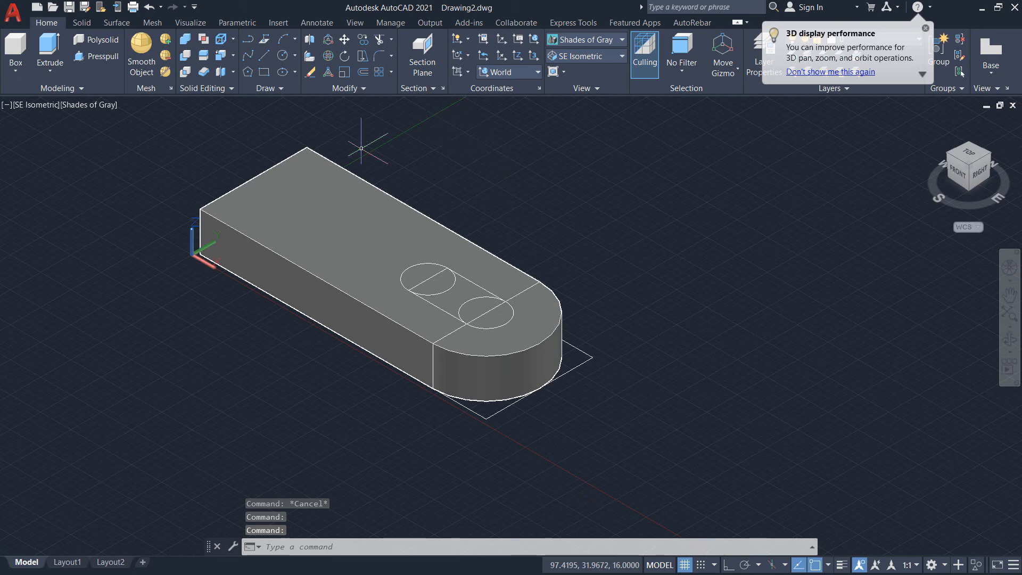
click(96, 56)
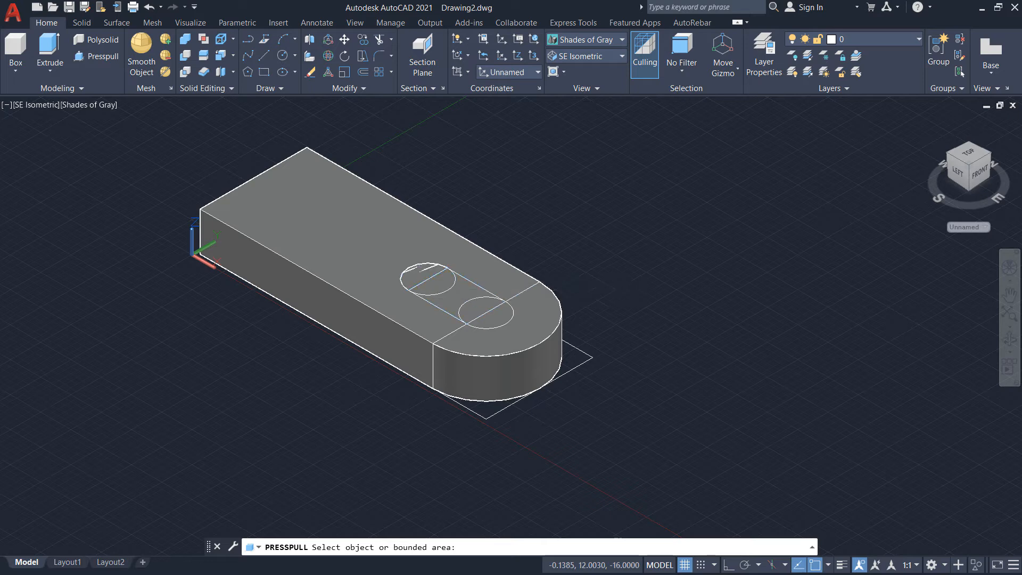
click(421, 276)
click(419, 367)
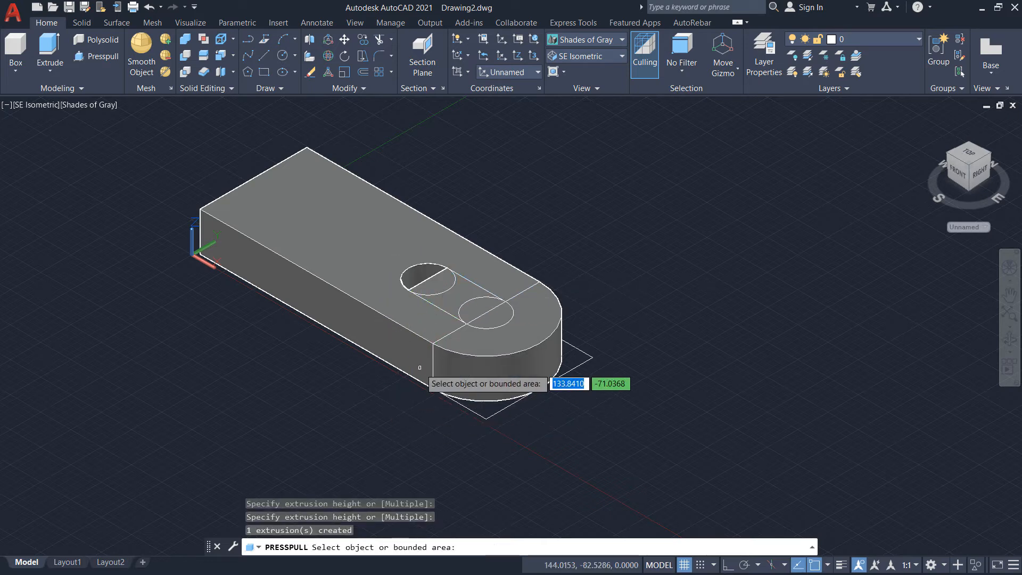
click(434, 285)
click(432, 428)
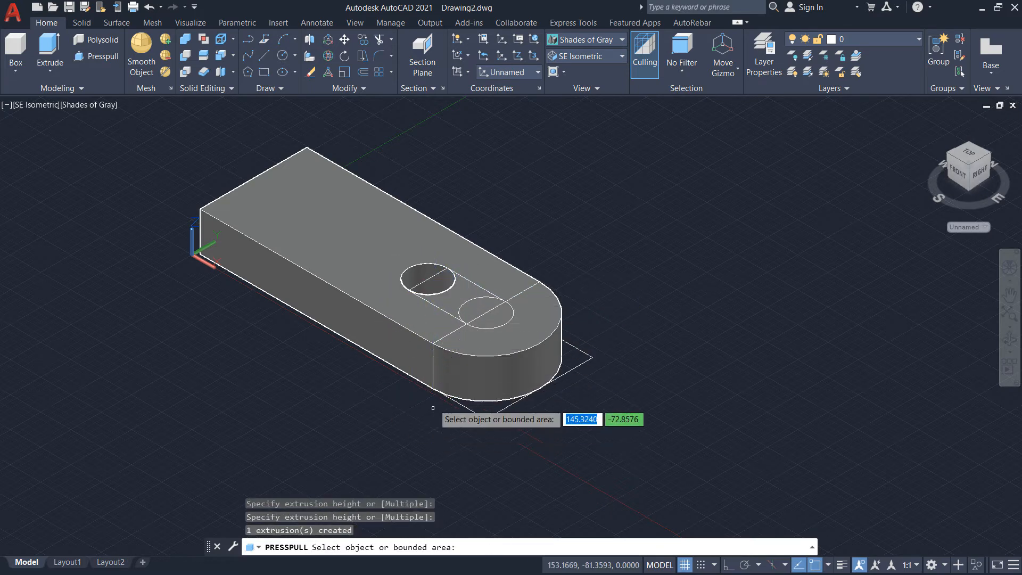
- Presspull the area between the circles and both halves of the circle at the rounded end down through the base to complete the slot
click(457, 296)
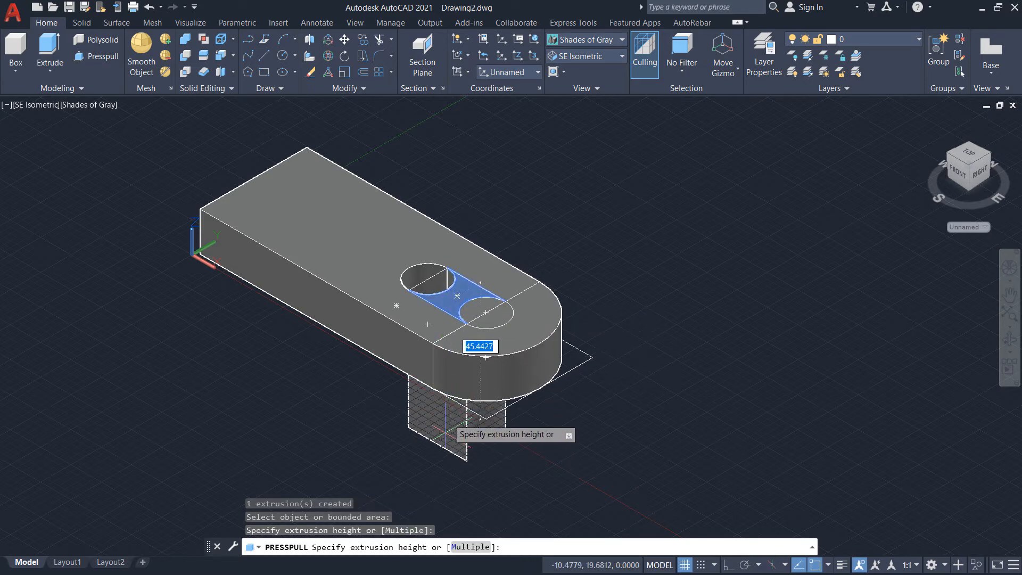
click(441, 431)
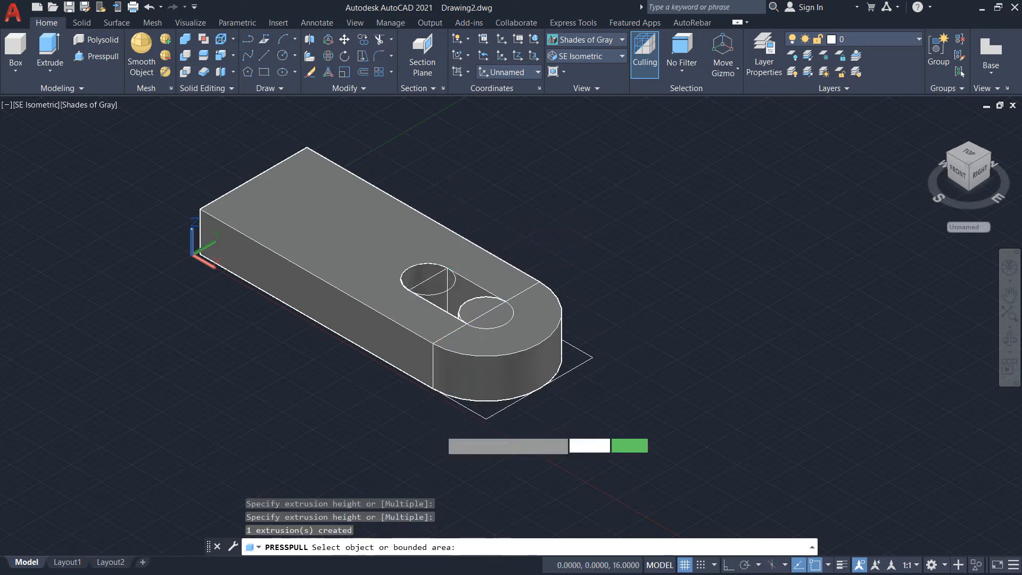
click(472, 309)
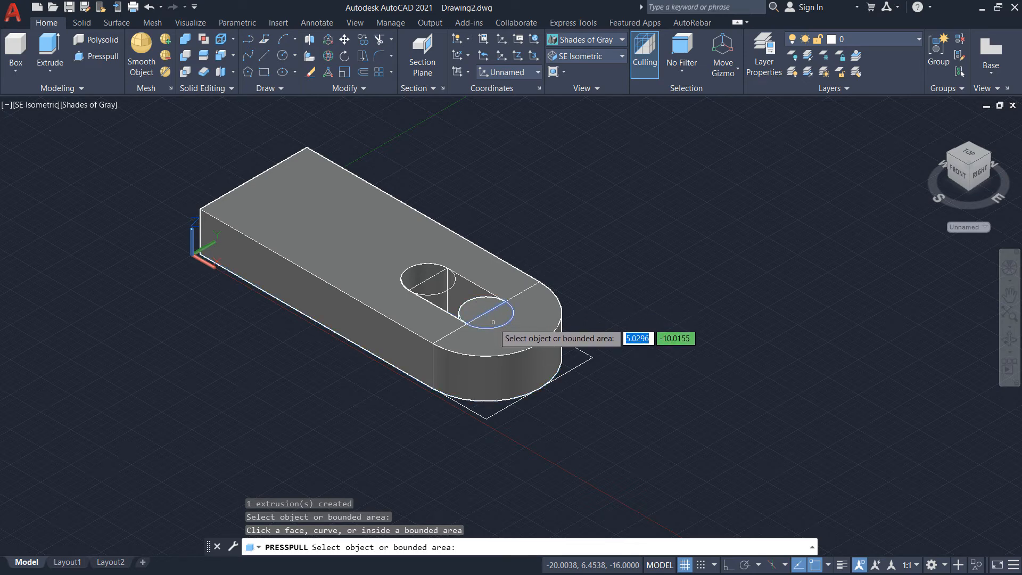
click(493, 322)
click(476, 453)
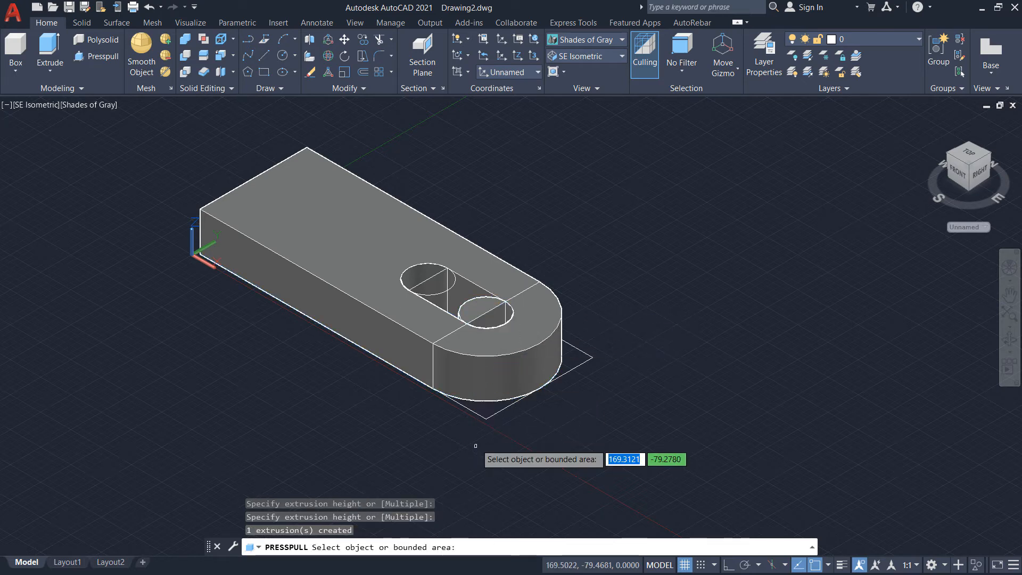
click(485, 306)
click(442, 432)
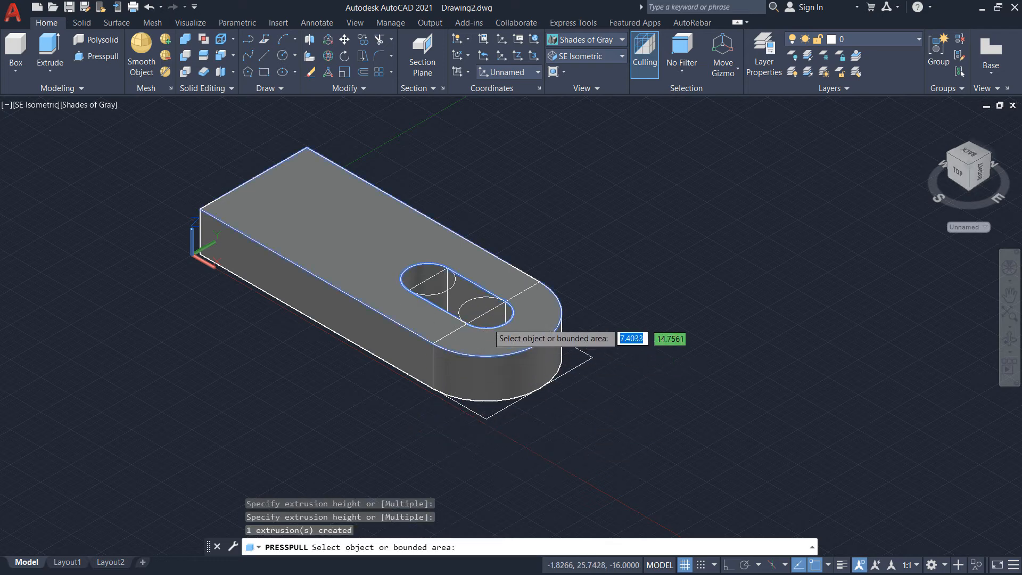
key(Escape)
- Switch to 2D Wireframe and erase the two slot circles and the rectangle between them
scroll(482, 311, up, 3)
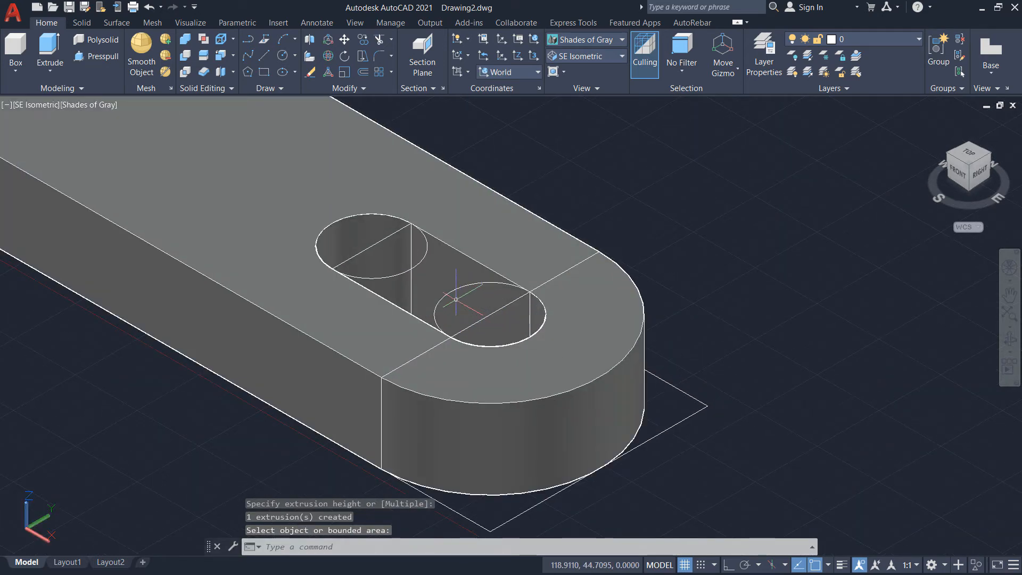
click(584, 39)
click(573, 70)
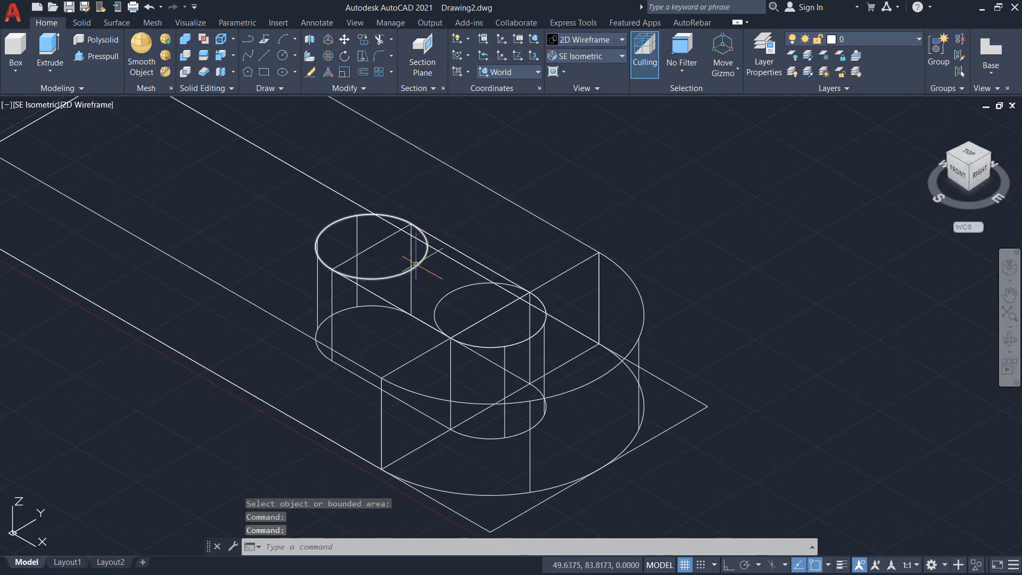
click(416, 264)
click(446, 296)
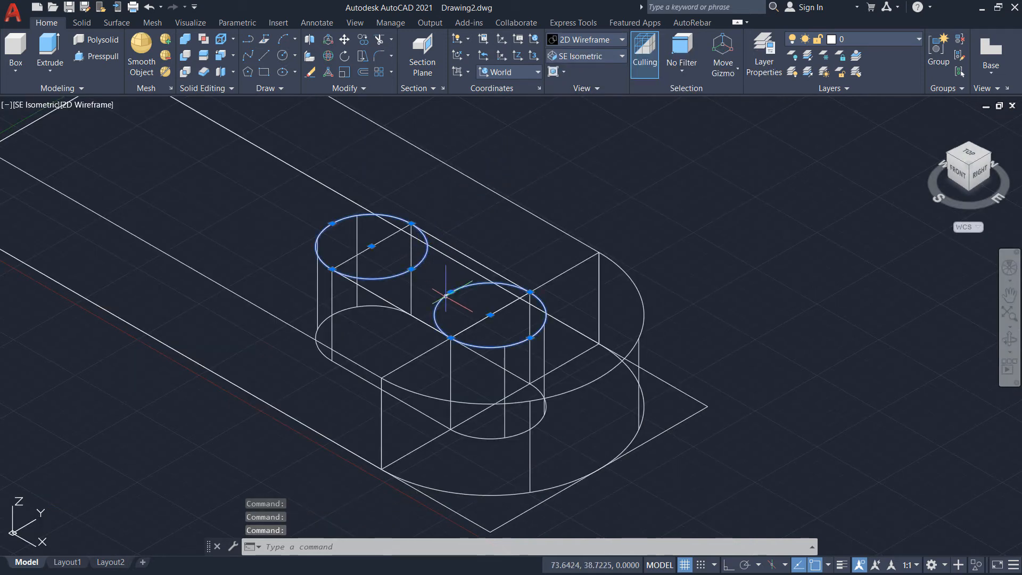
click(367, 249)
key(Delete)
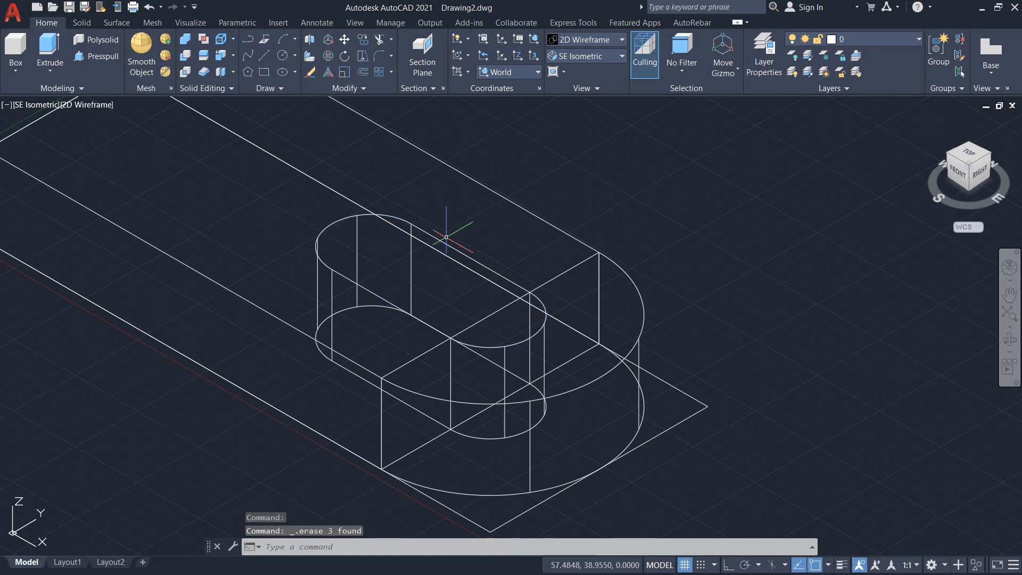
- Restore the Shades of Gray visual style and erase the leftover vertical surface across the slot and the rectangular outline under the base
click(580, 43)
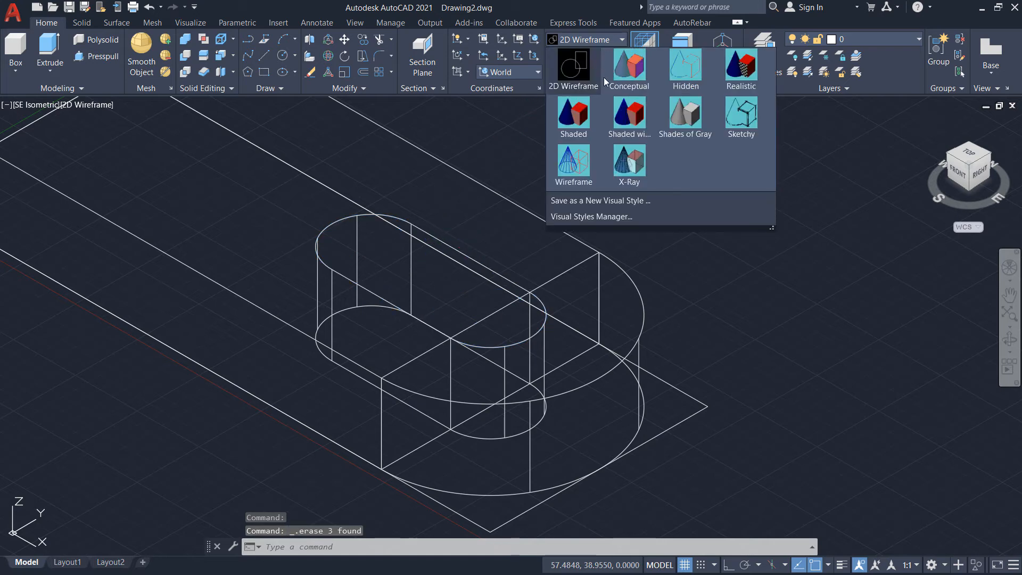
click(673, 120)
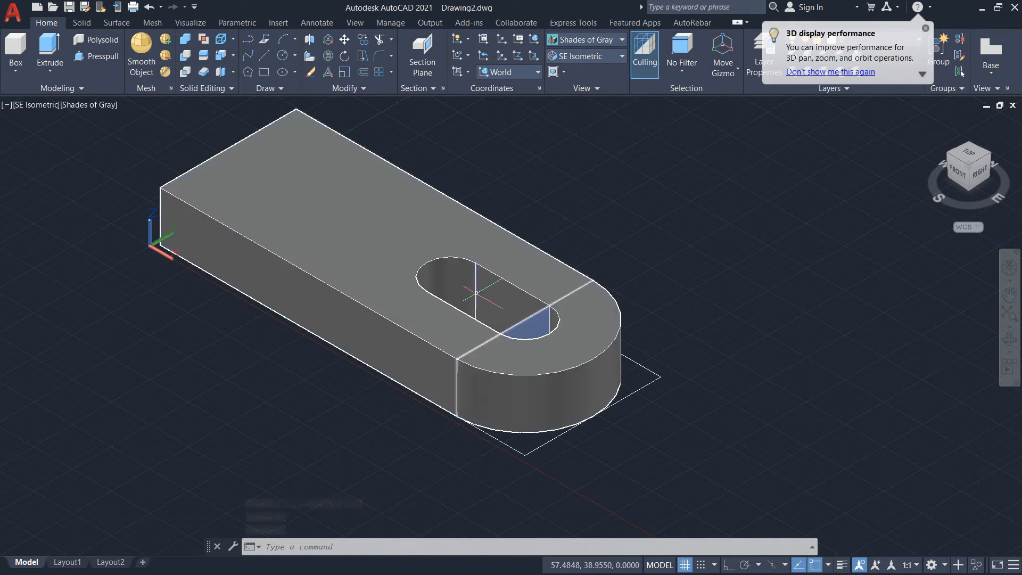
ctrl+click(542, 318)
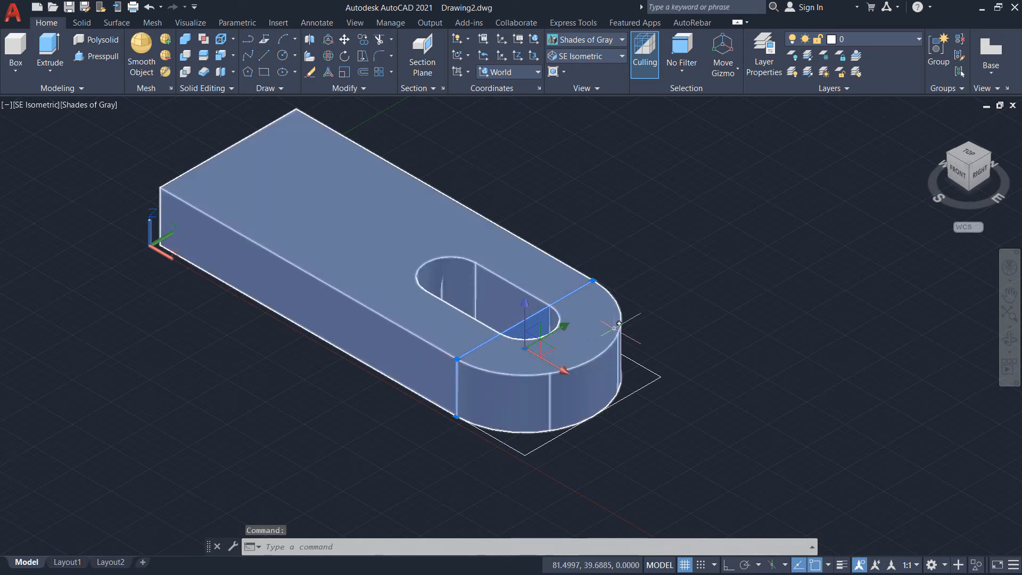
ctrl+click(652, 375)
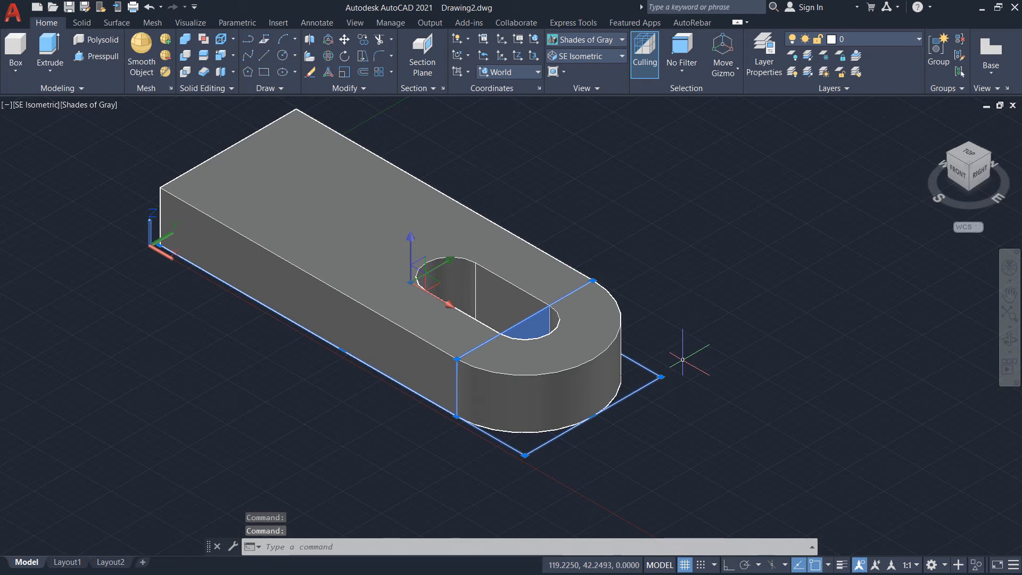
key(Delete)
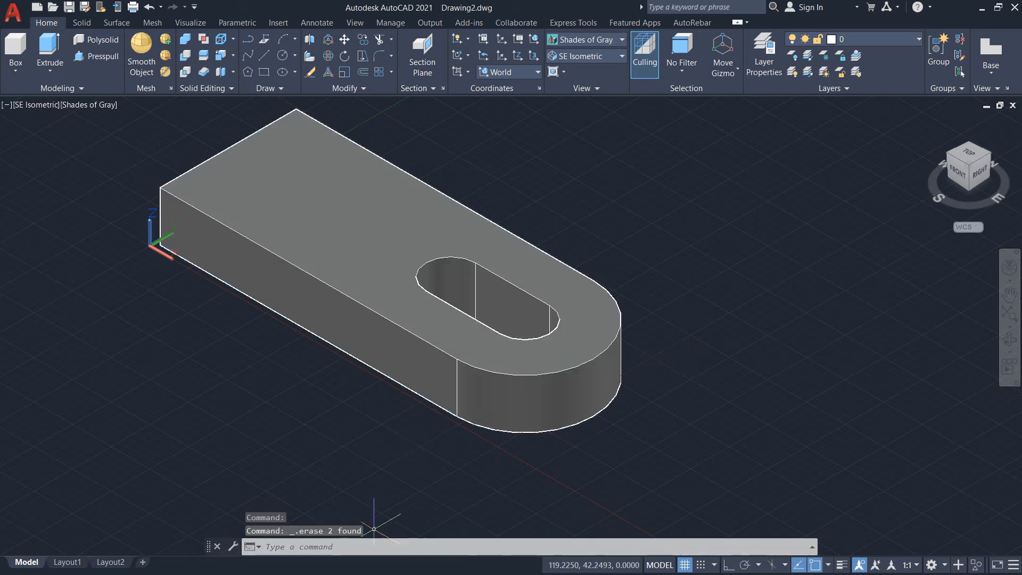
- Check the upright lugs' dimensions in the Adobe Acrobat reference drawing, and return to AutoCAD
key(super)
click(447, 441)
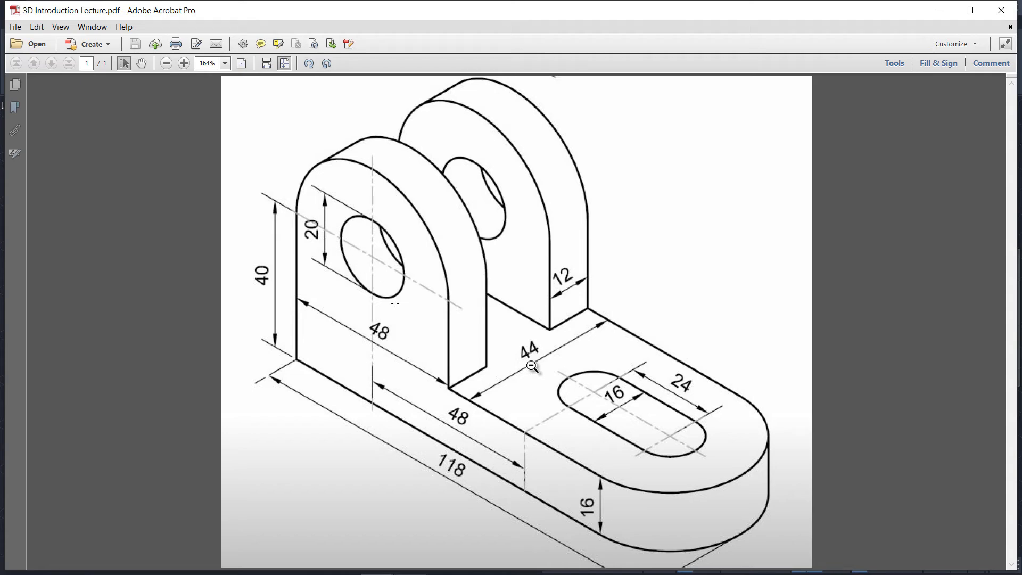
key(super)
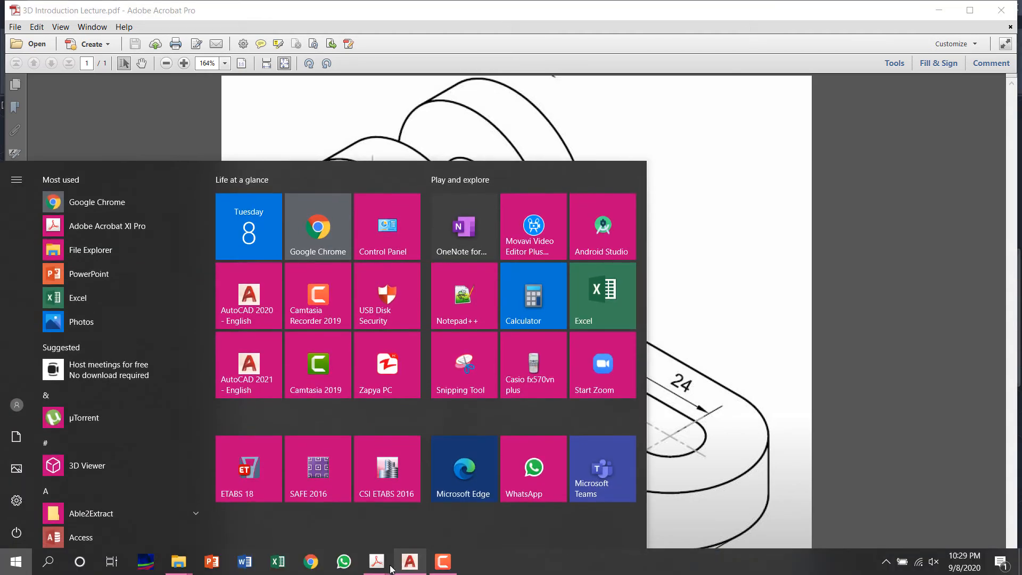
click(407, 565)
- Set the coordinate system to the Front preset
scroll(483, 351, down, 3)
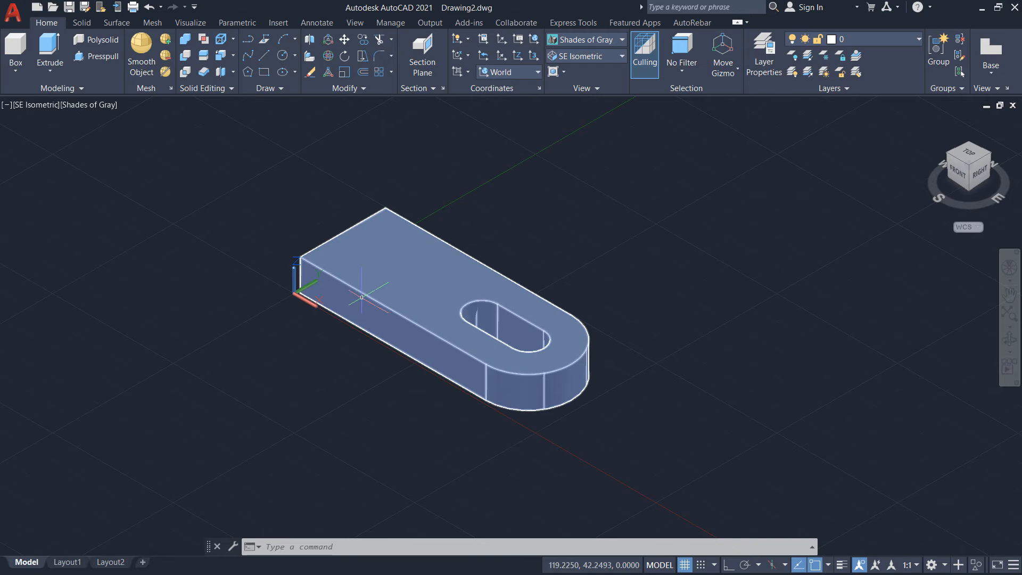
scroll(354, 347, down, 2)
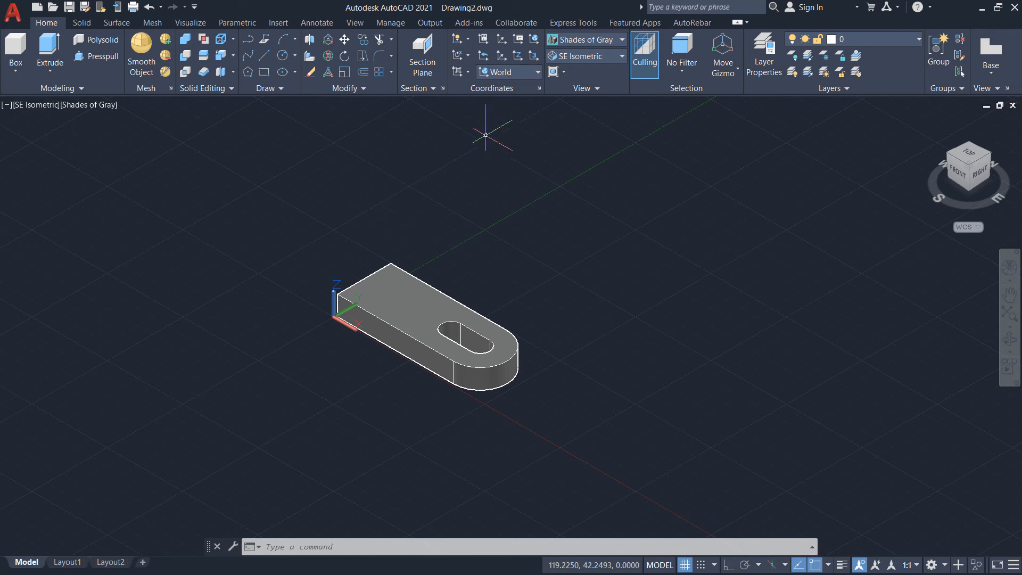
click(533, 72)
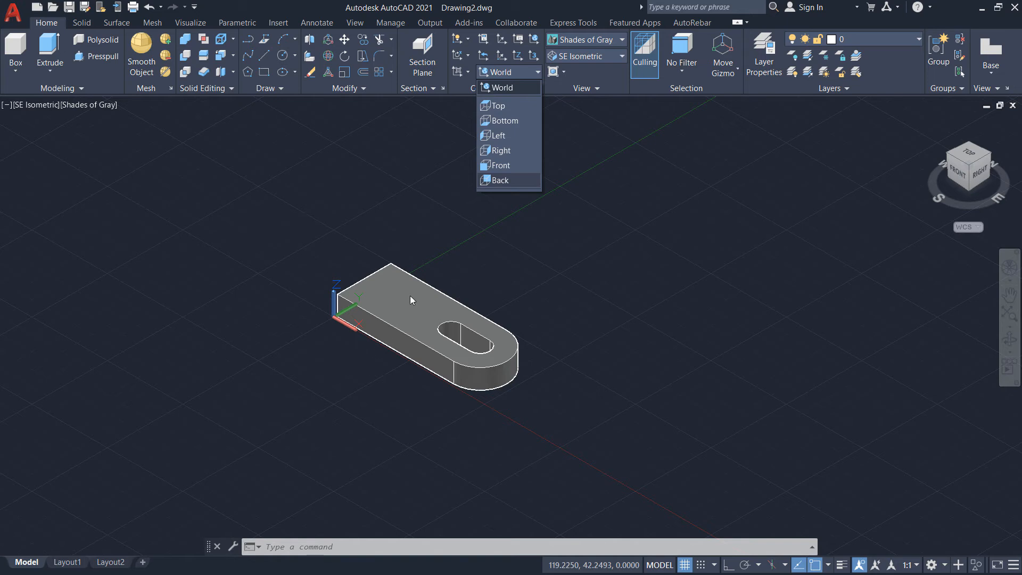
click(500, 165)
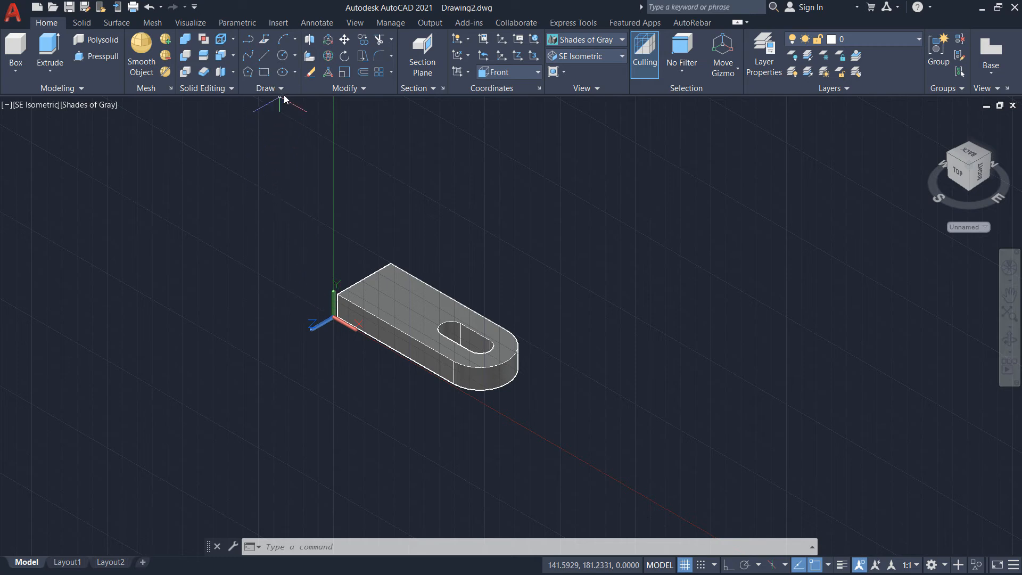
- Draw a 48 by 48 rectangle on the front plane in the empty space beside the base's square end
click(265, 74)
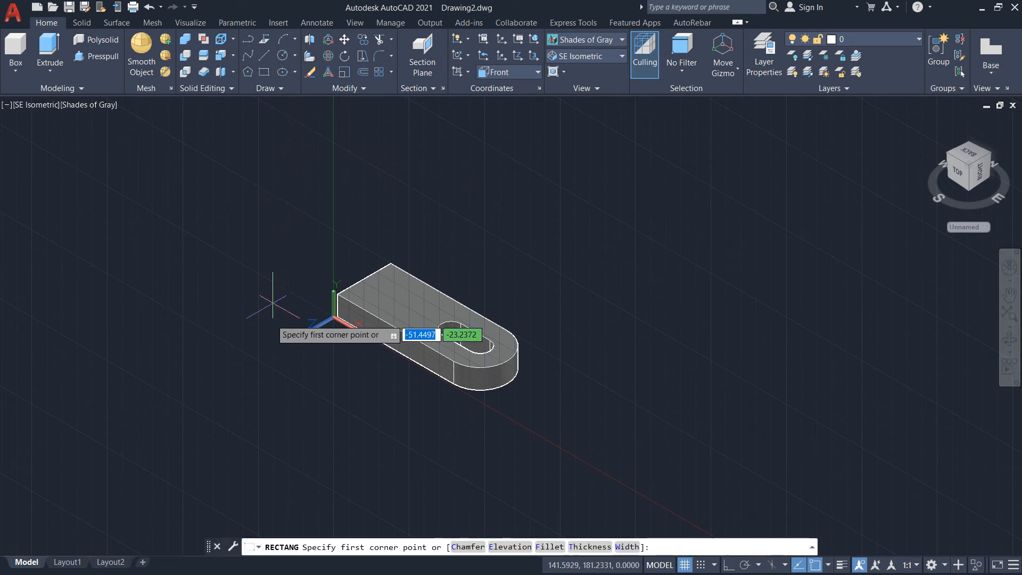
click(246, 342)
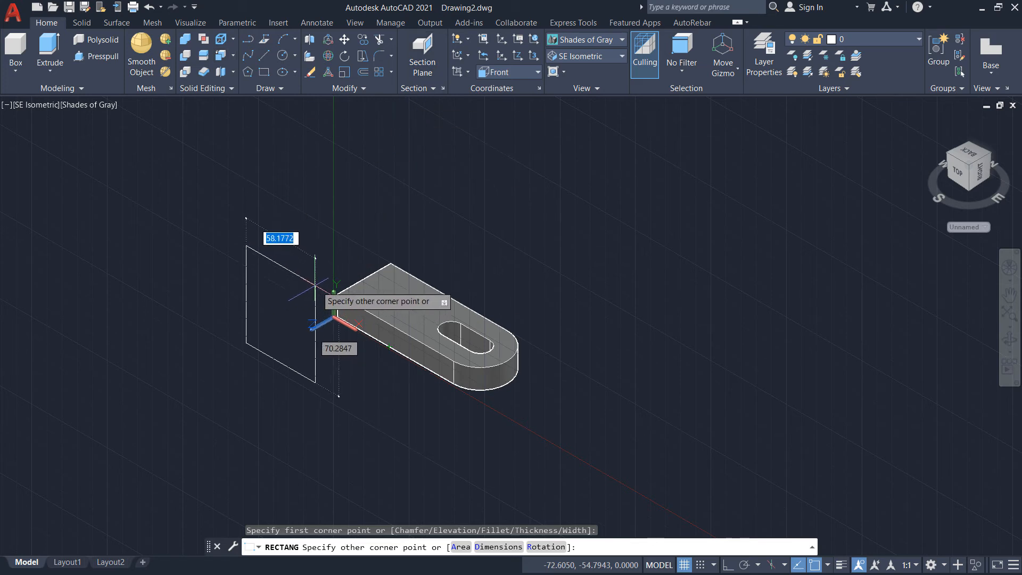
text(d)
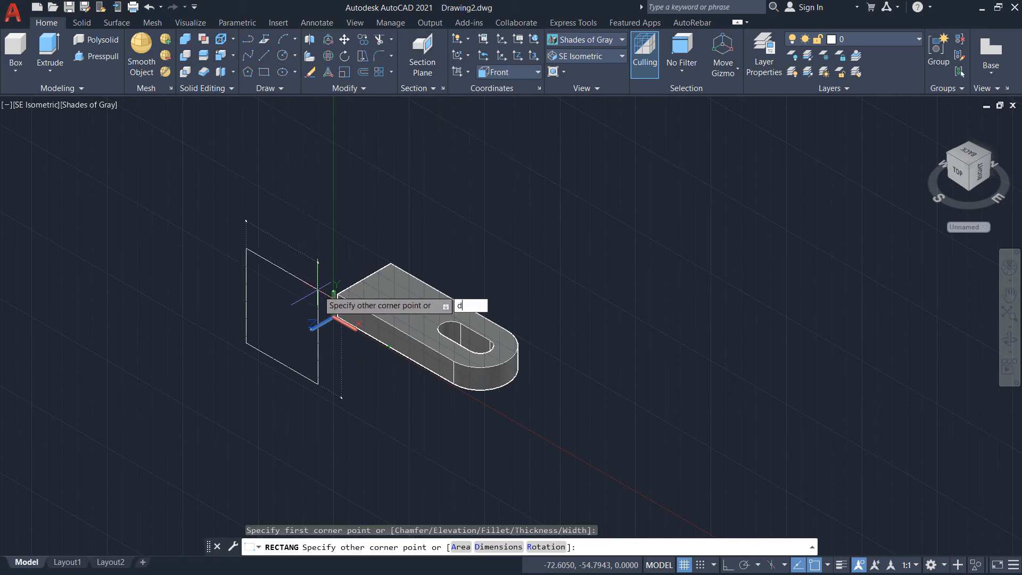
key(Return)
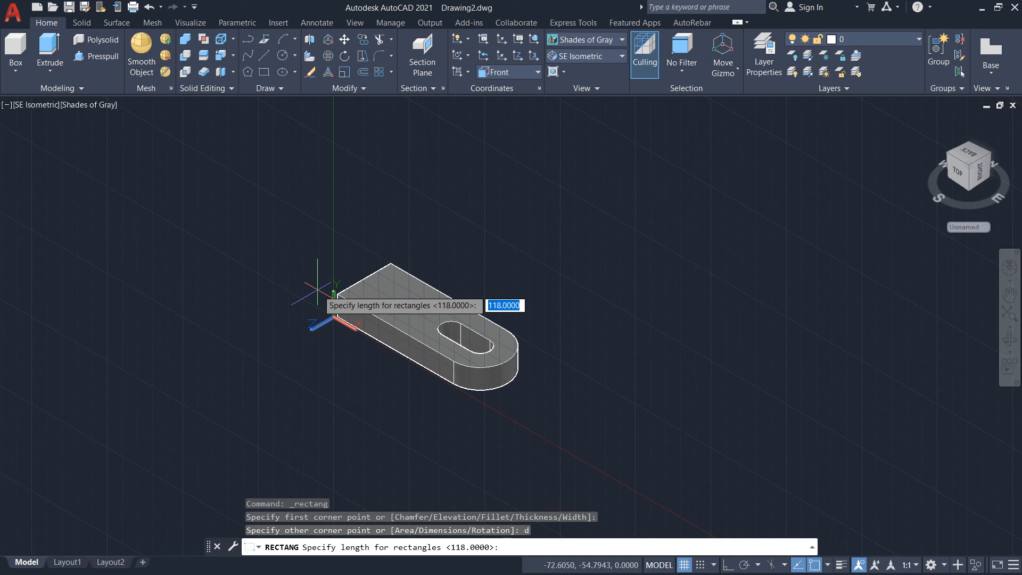
text(48)
key(Return)
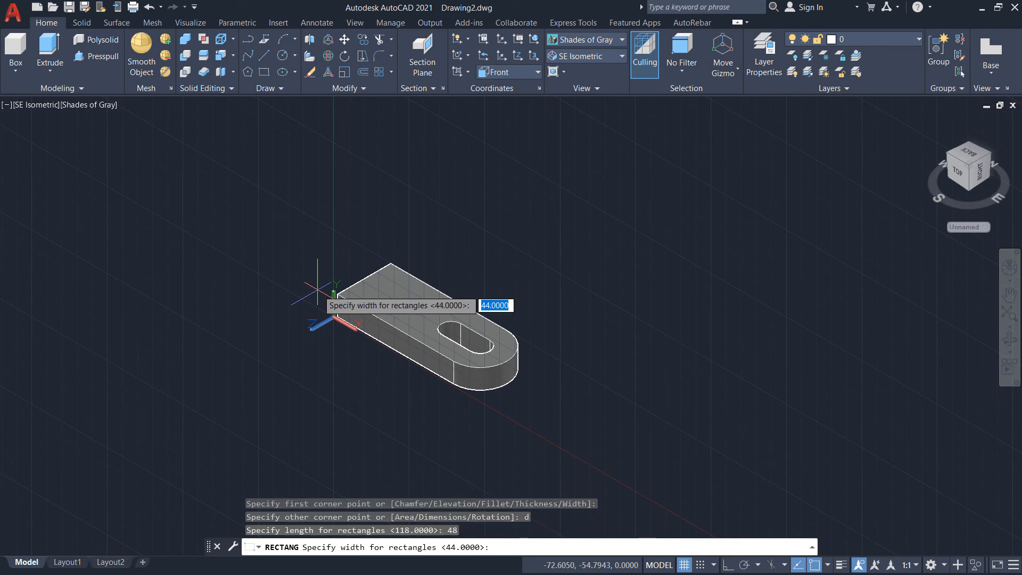
text(48)
key(Return)
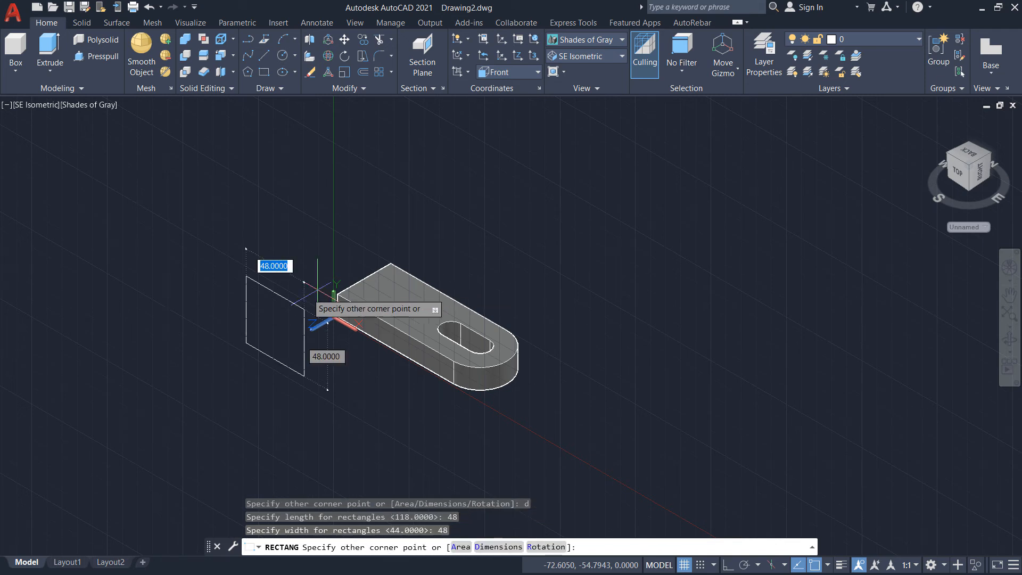
click(325, 304)
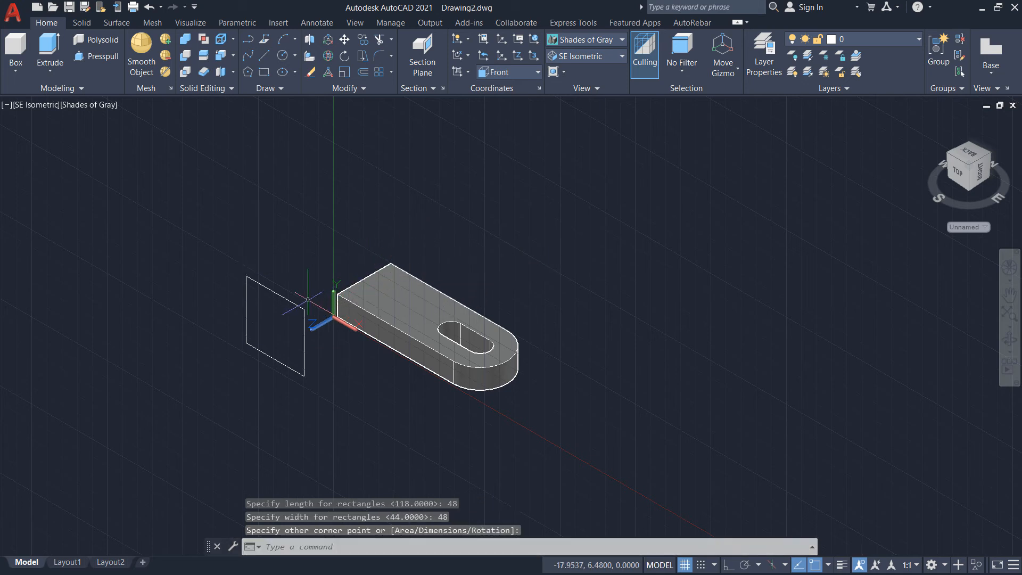
- Presspull the 48 by 48 rectangle 12 units backward to form the lug block
scroll(244, 333, up, 2)
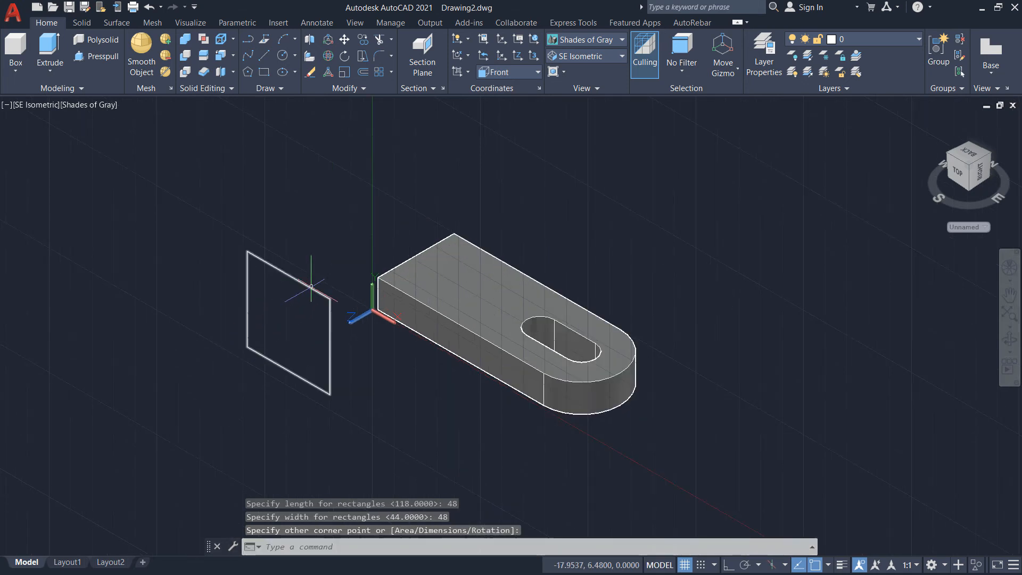
click(96, 55)
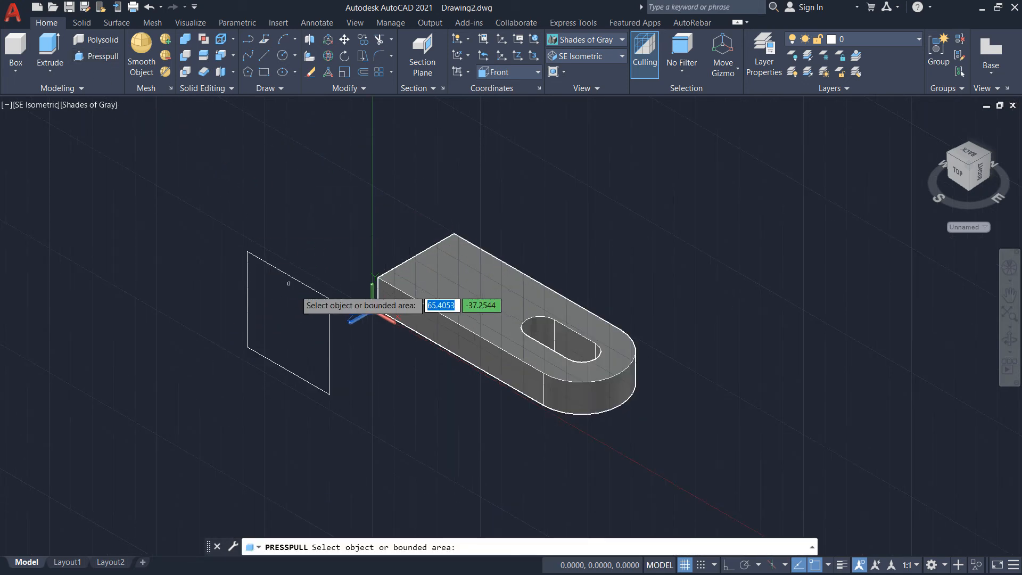
click(325, 295)
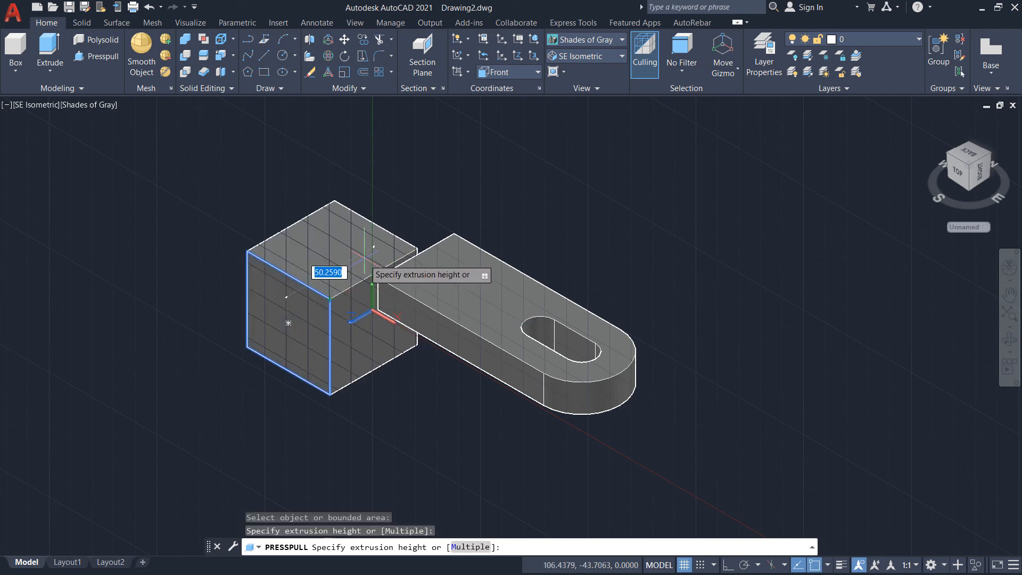
text(12)
key(Return)
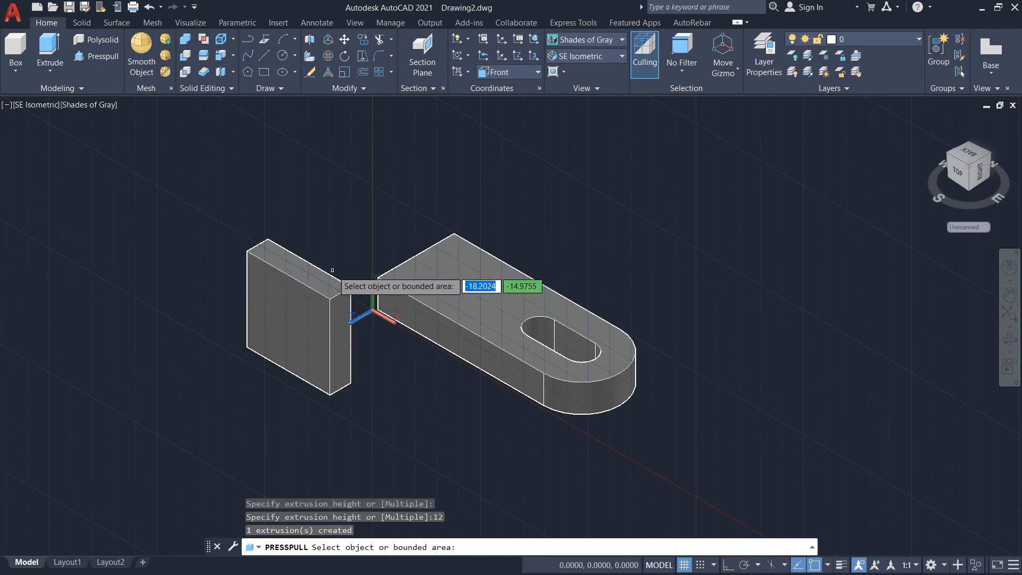
- Draw a circle of radius 24 centred on the lug block's front face, reaching the midpoint of its upper edge
click(282, 56)
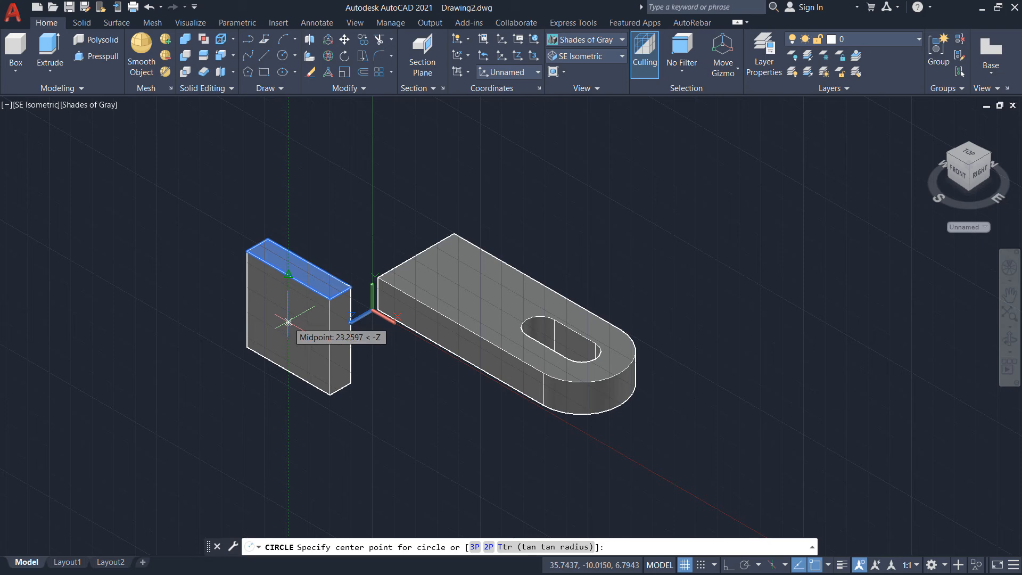
scroll(288, 320, up, 5)
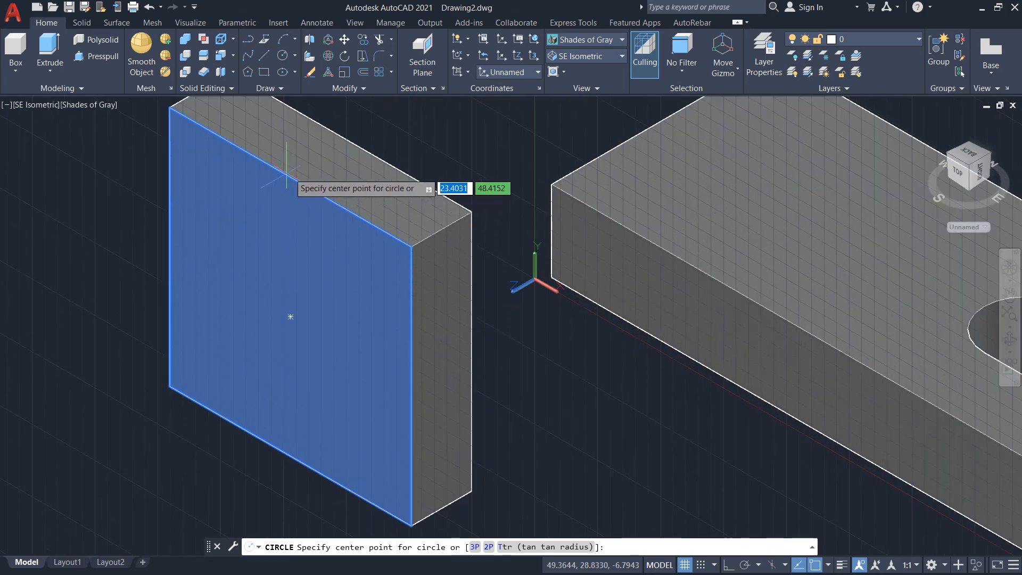
click(290, 317)
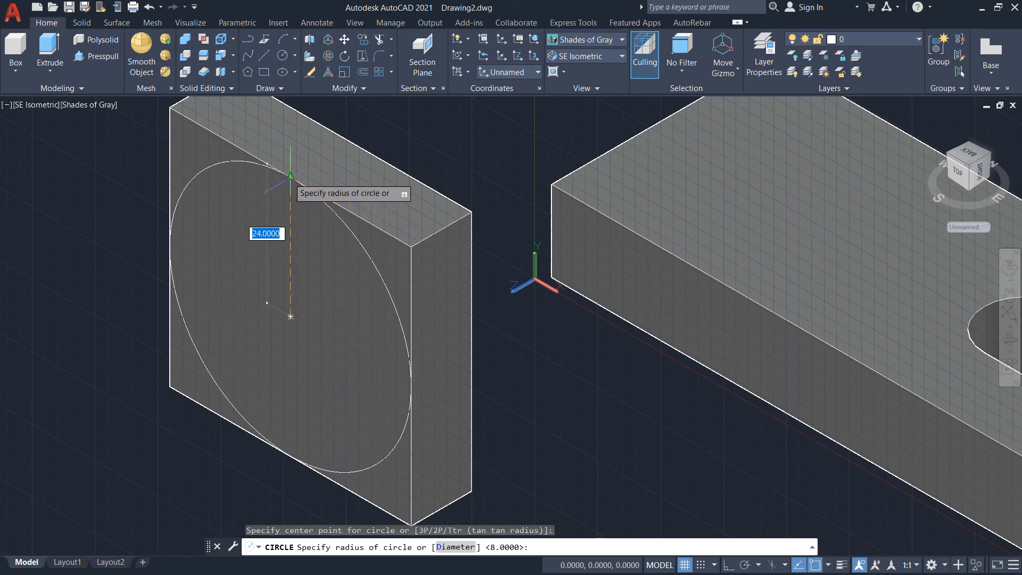
click(290, 176)
scroll(335, 152, down, 4)
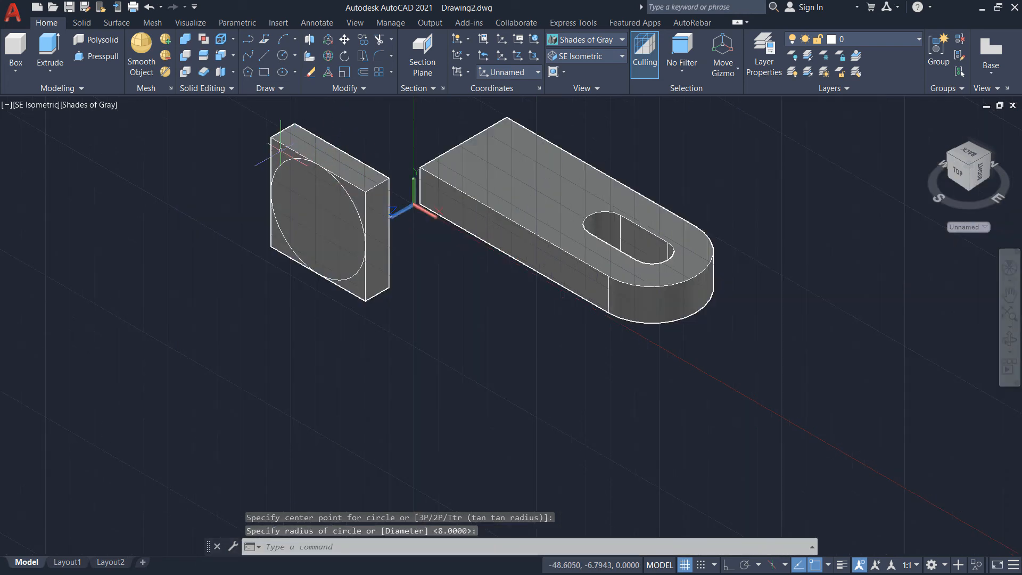
- Presspull both upper corner areas outside the circle back through the block to round off the lug's upper end
scroll(341, 112, up, 2)
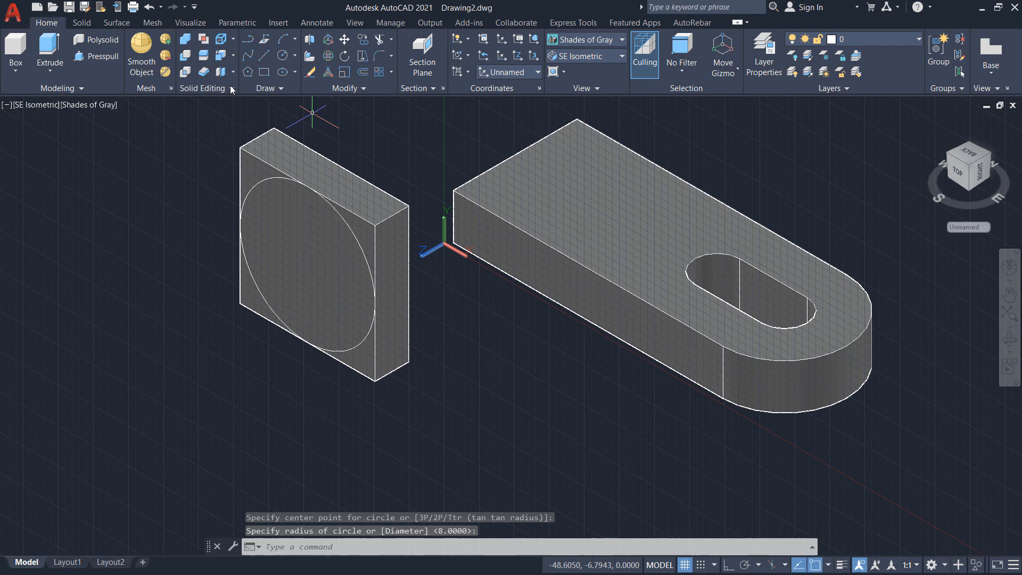
click(113, 56)
click(255, 169)
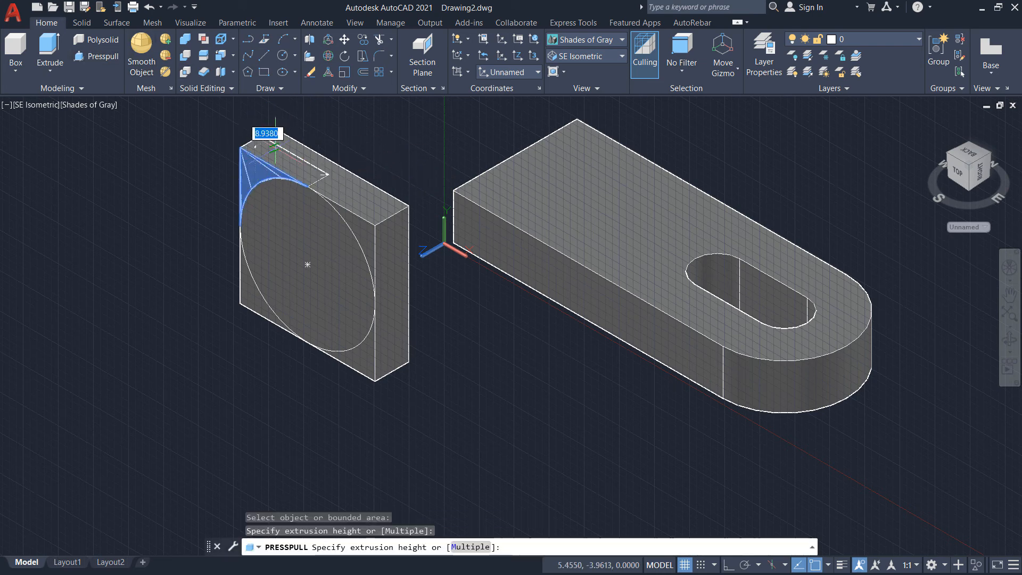
click(346, 121)
click(361, 229)
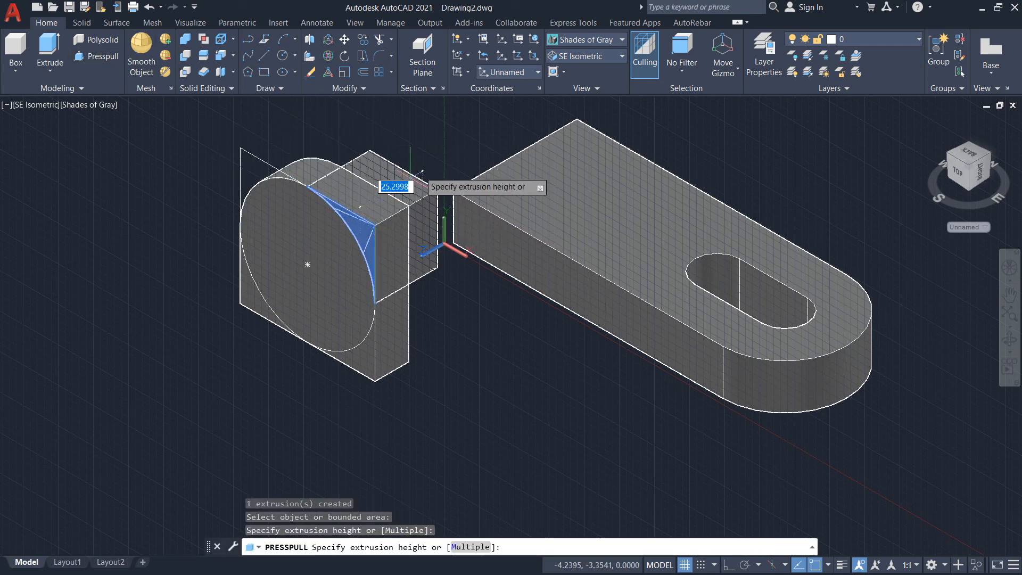
click(410, 176)
key(Return)
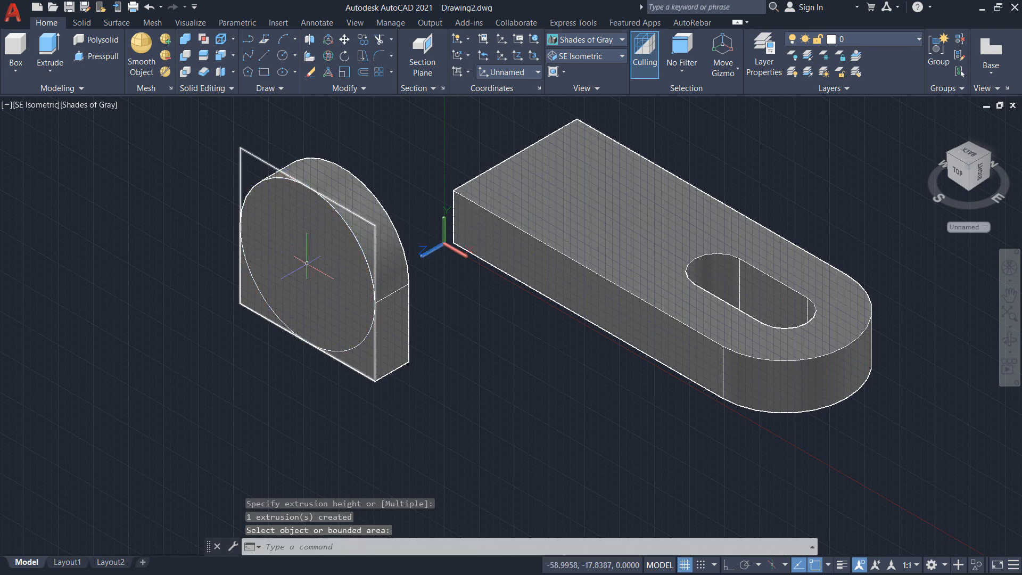
- Draw a circle of radius 10 at the centre of the lug's front face, and undo the last presspull
click(284, 56)
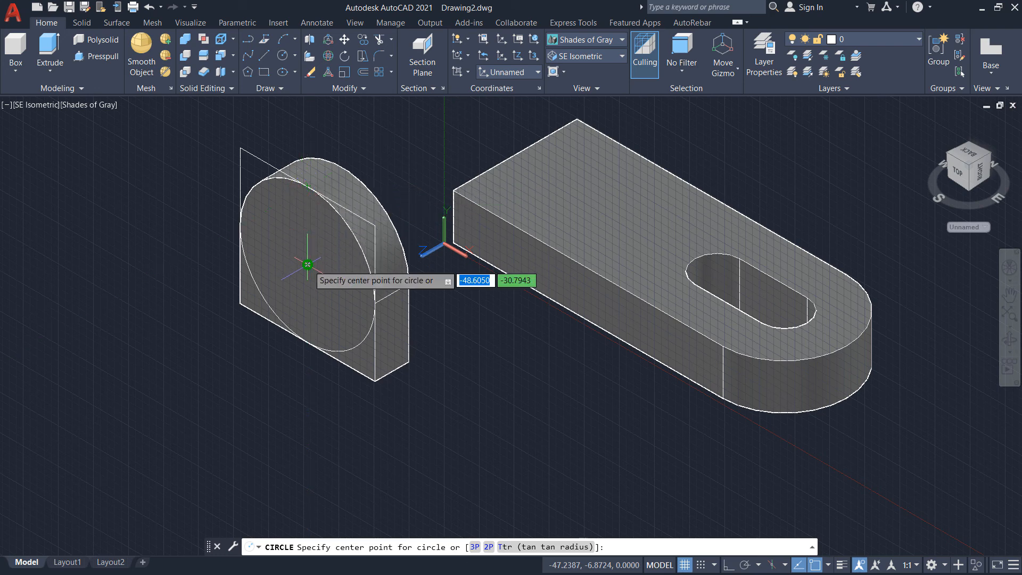
click(308, 264)
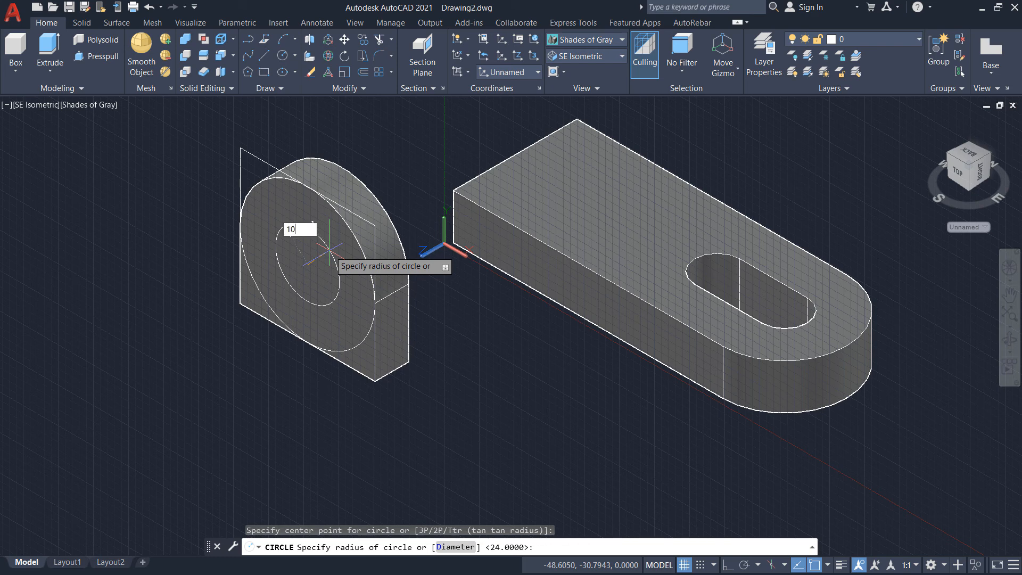
key(Escape)
key(Escape)
key(ctrl+z)
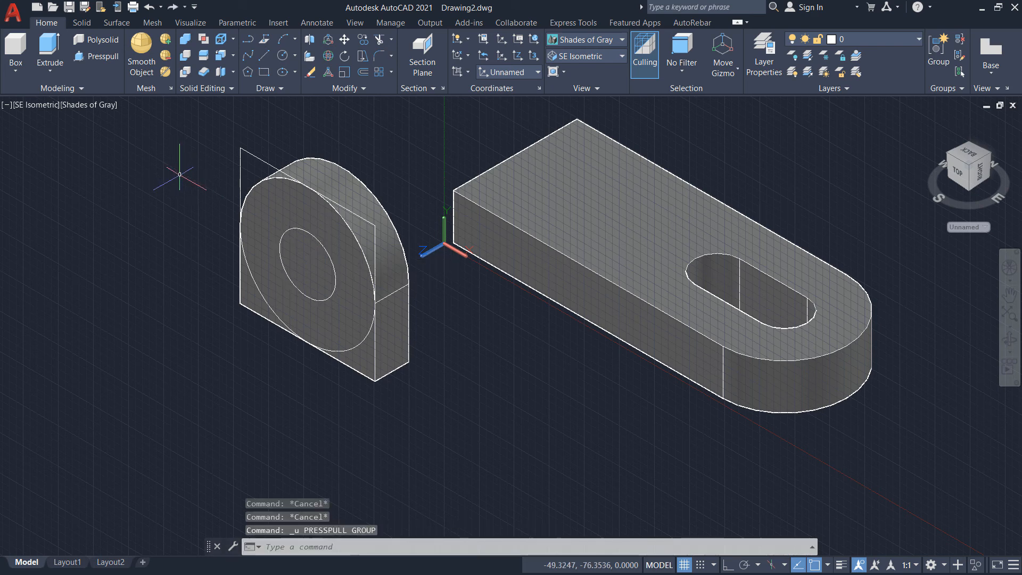
- Presspull the radius 10 circle back through the full thickness of the lug to cut its hole
click(314, 263)
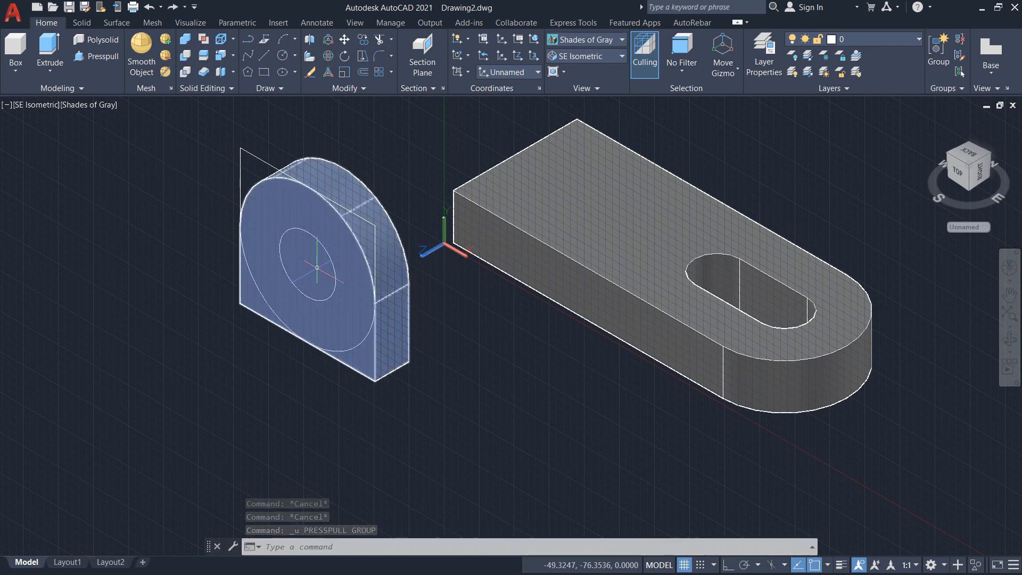
key(Escape)
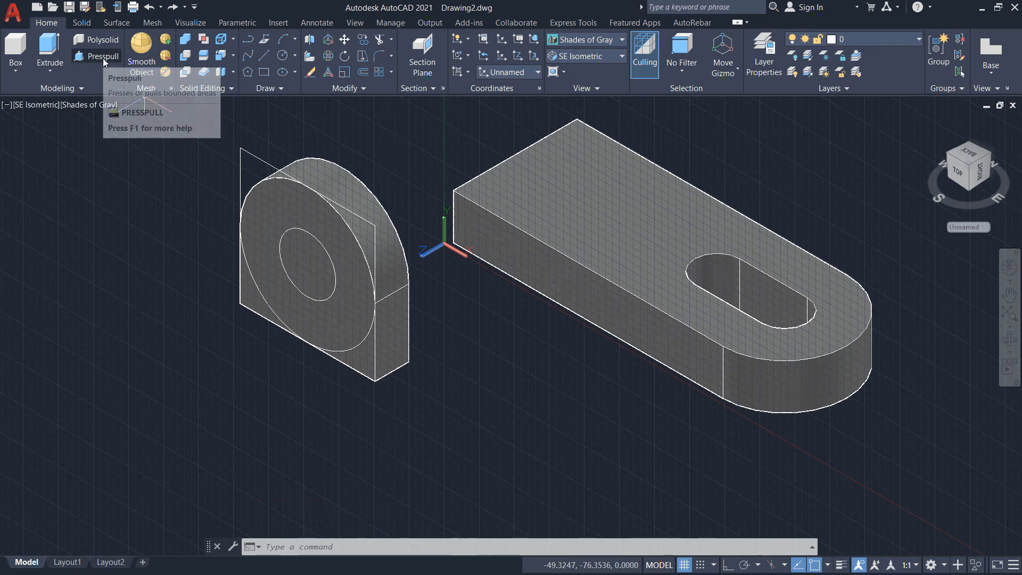
click(103, 56)
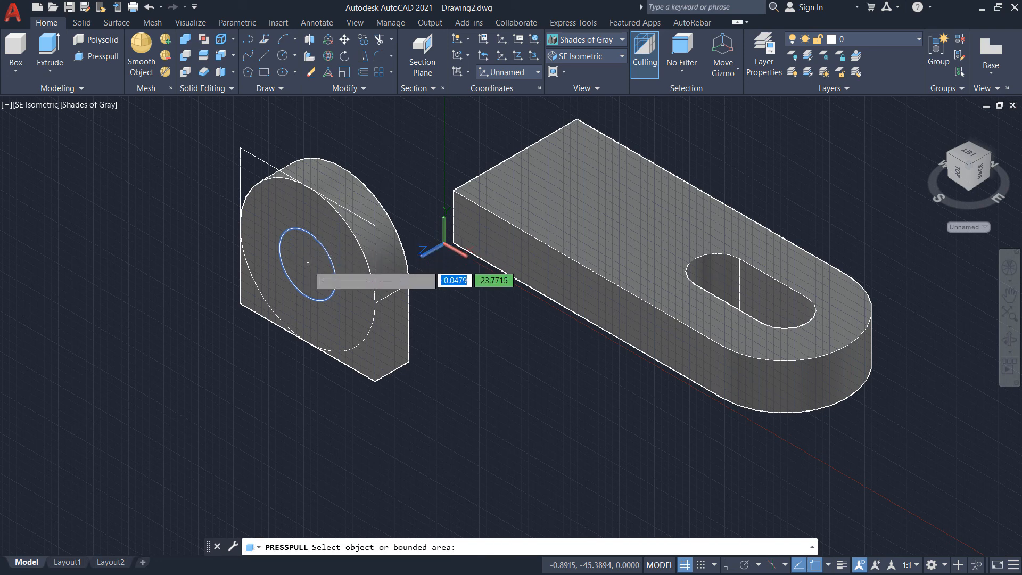
click(307, 264)
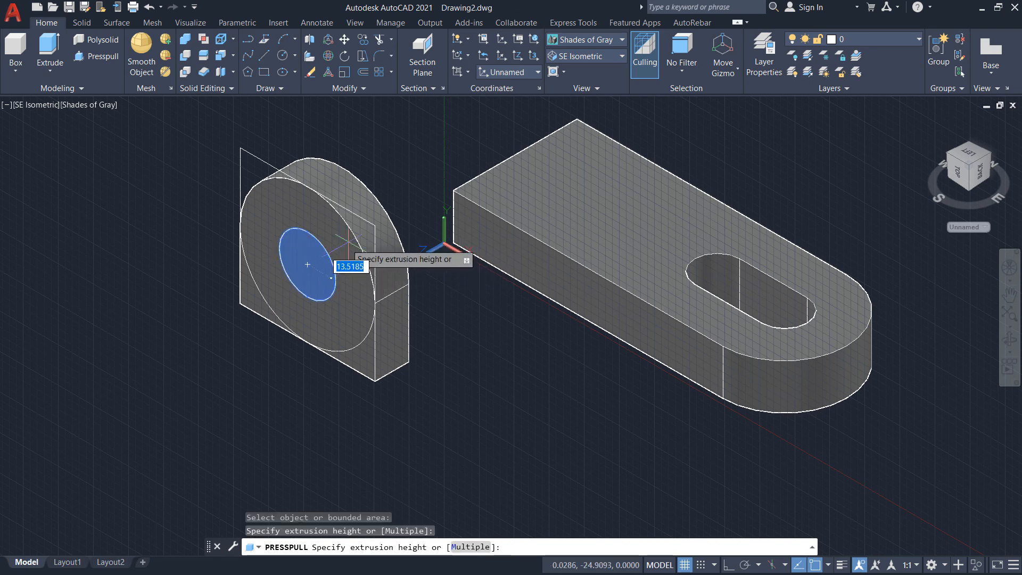
click(412, 208)
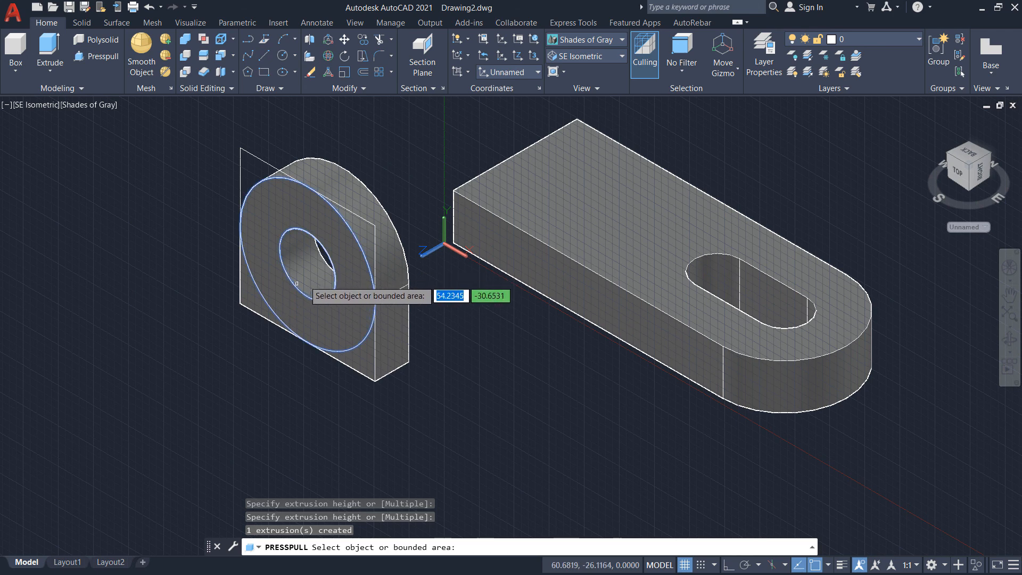
key(Return)
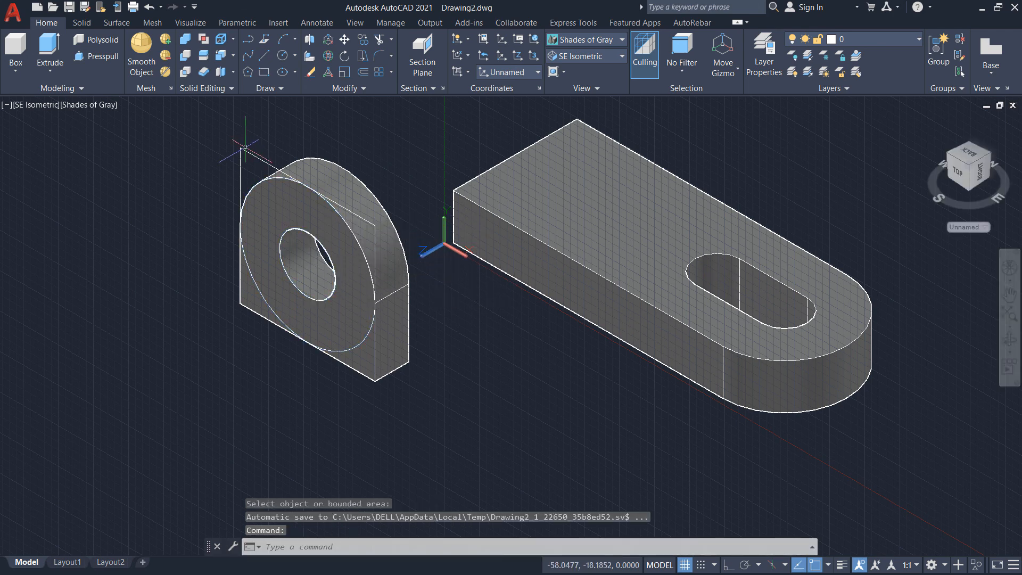
- Erase the leftover square outline around the lug's front face and clear the selection
click(244, 149)
key(Delete)
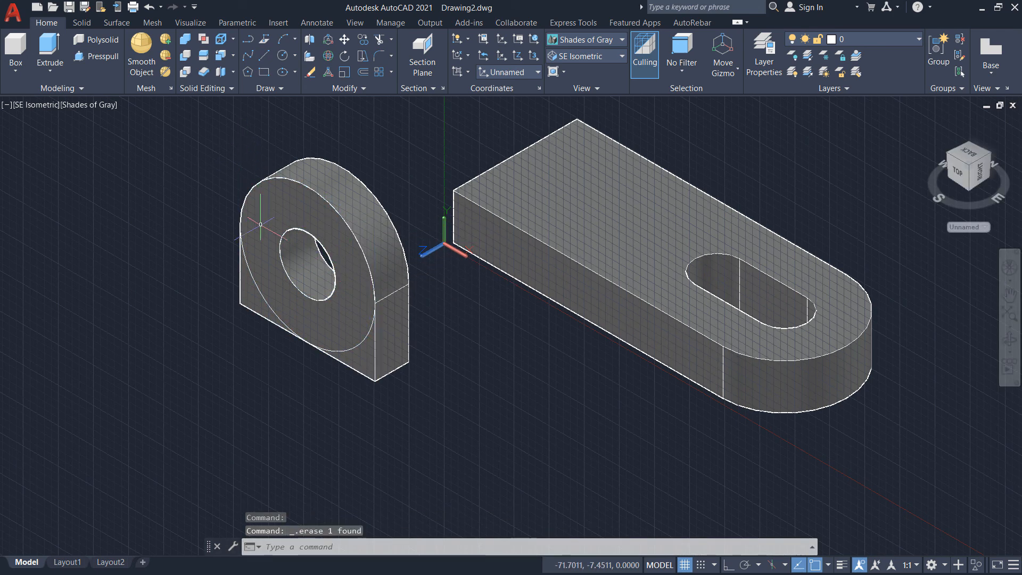
click(257, 286)
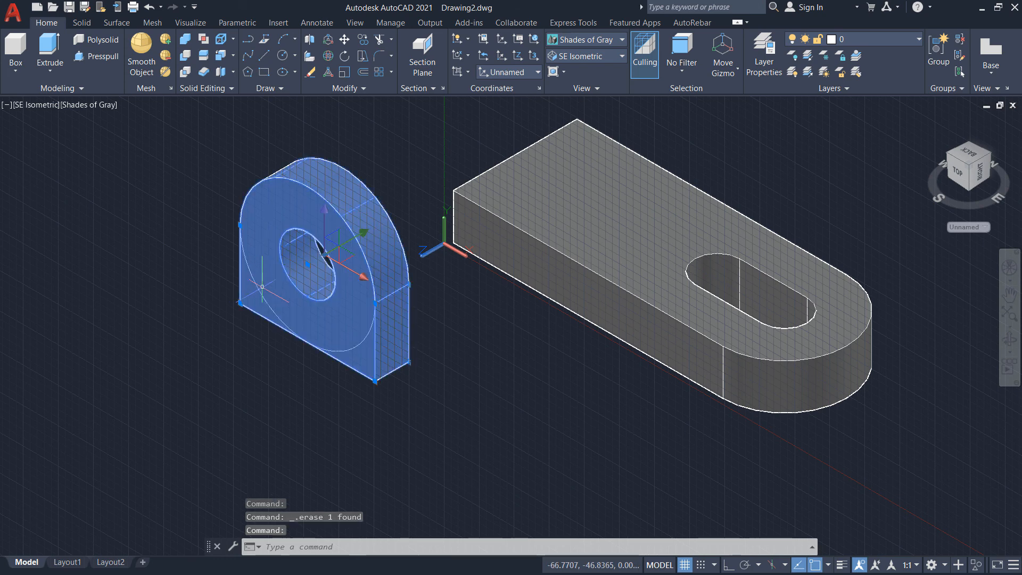
key(Escape)
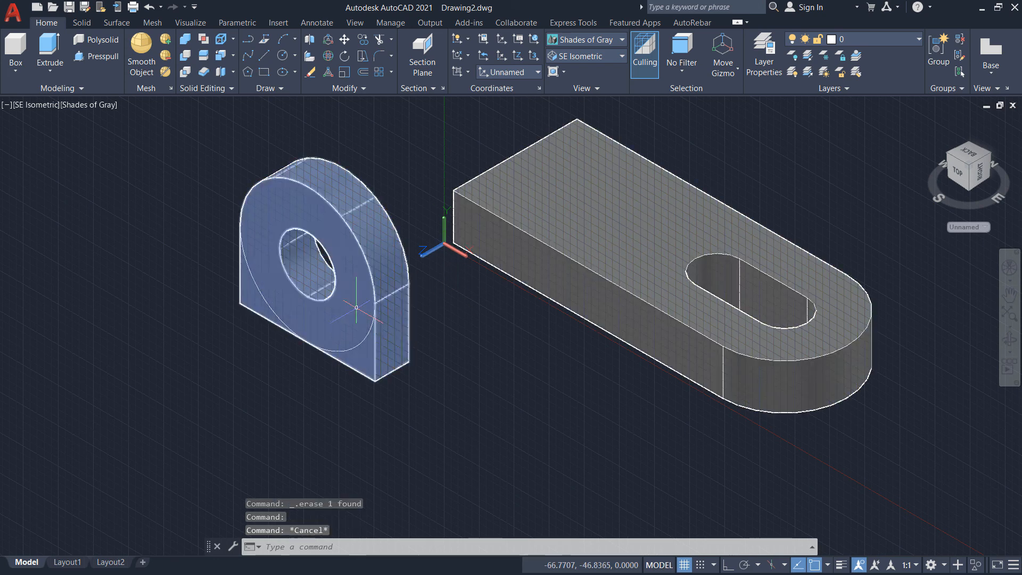
- Show the model in 2D Wireframe, erase the leftover large circle on the lug's front face, and restore the Shades of Gray style
click(589, 43)
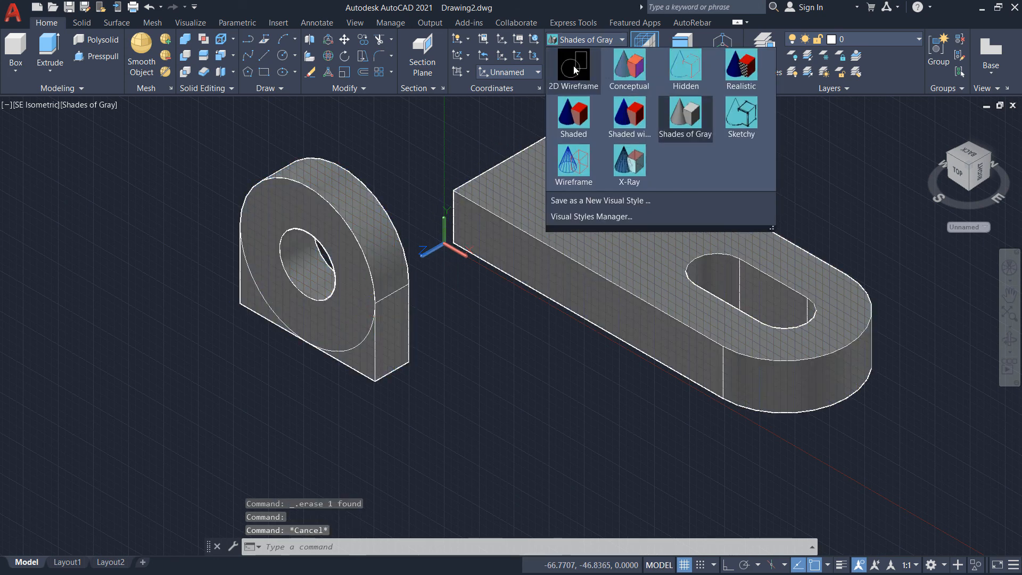
click(573, 70)
click(254, 275)
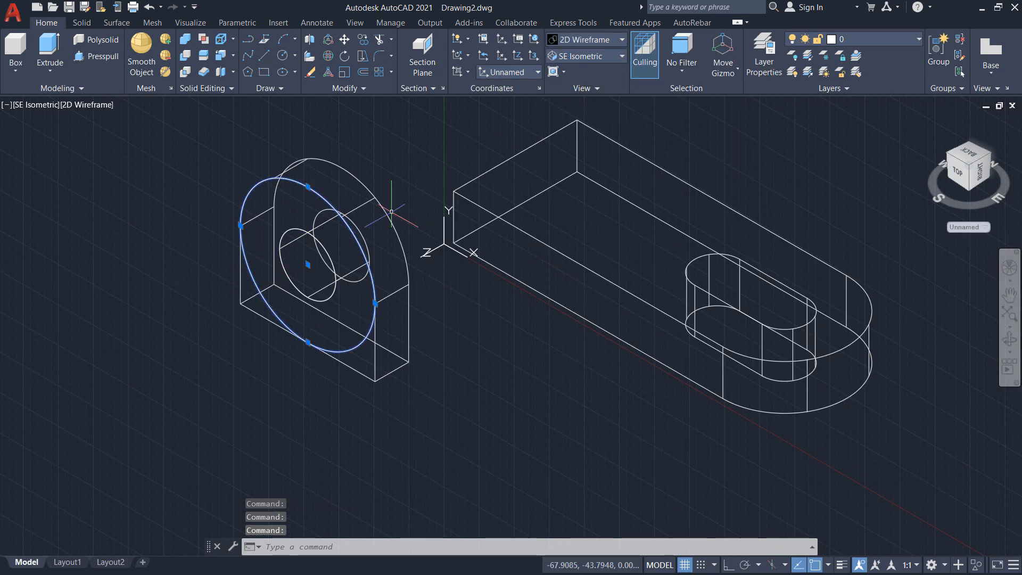
key(Delete)
click(584, 39)
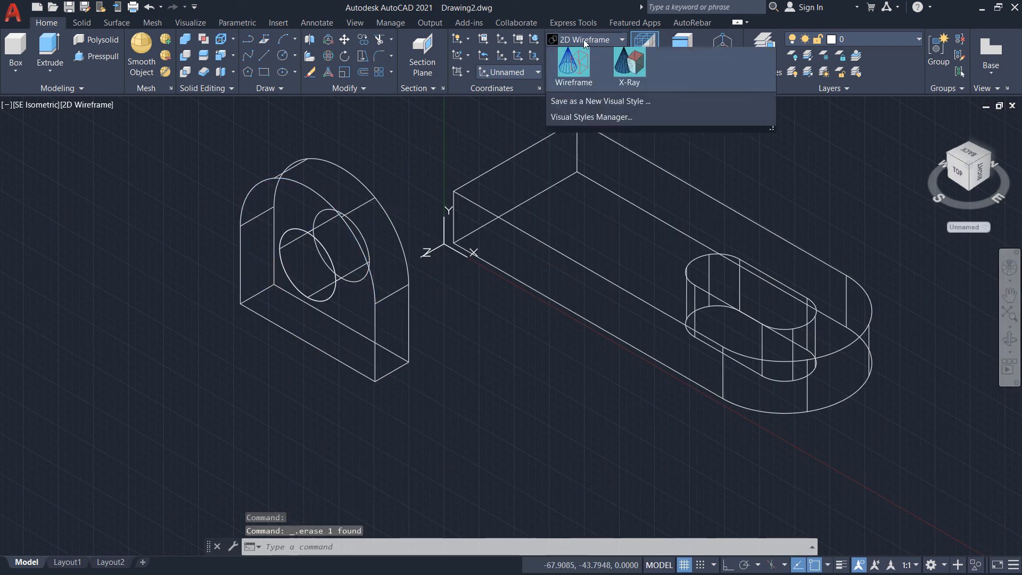
click(684, 164)
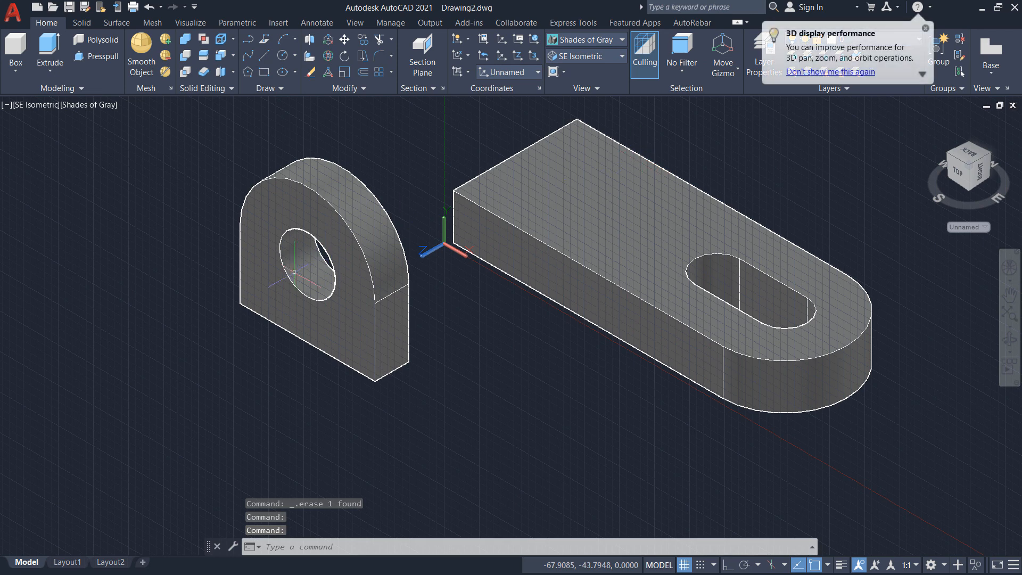
- Copy the lug from its lower front corner onto the top front corner of the base at the end opposite the slot
scroll(201, 291, down, 2)
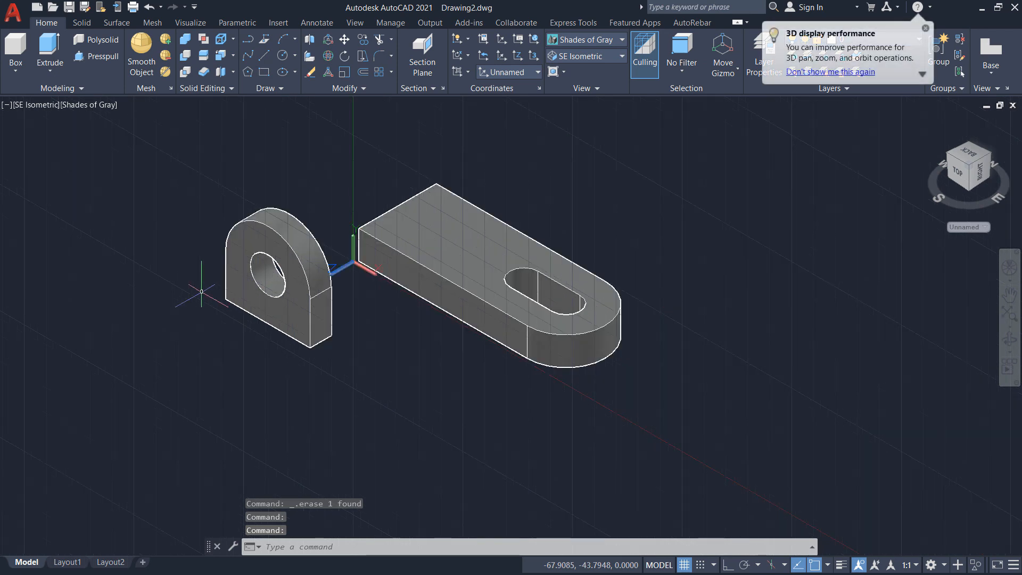
click(245, 305)
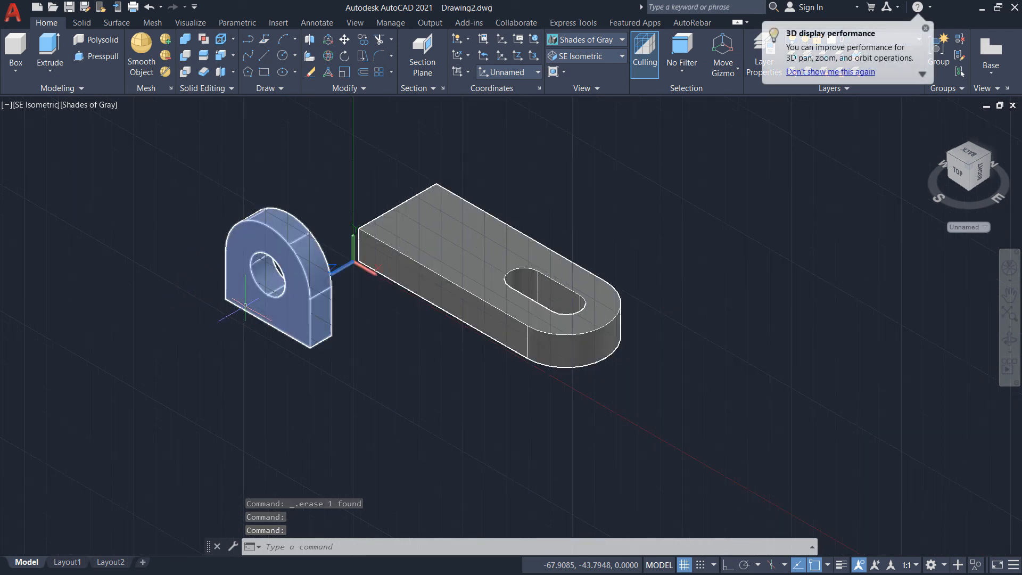
click(364, 41)
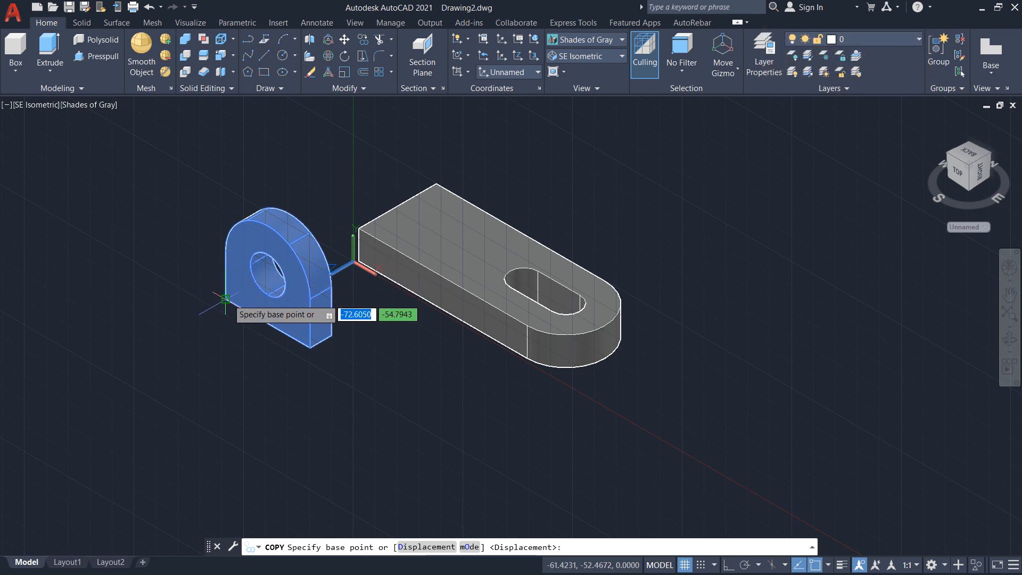
click(226, 299)
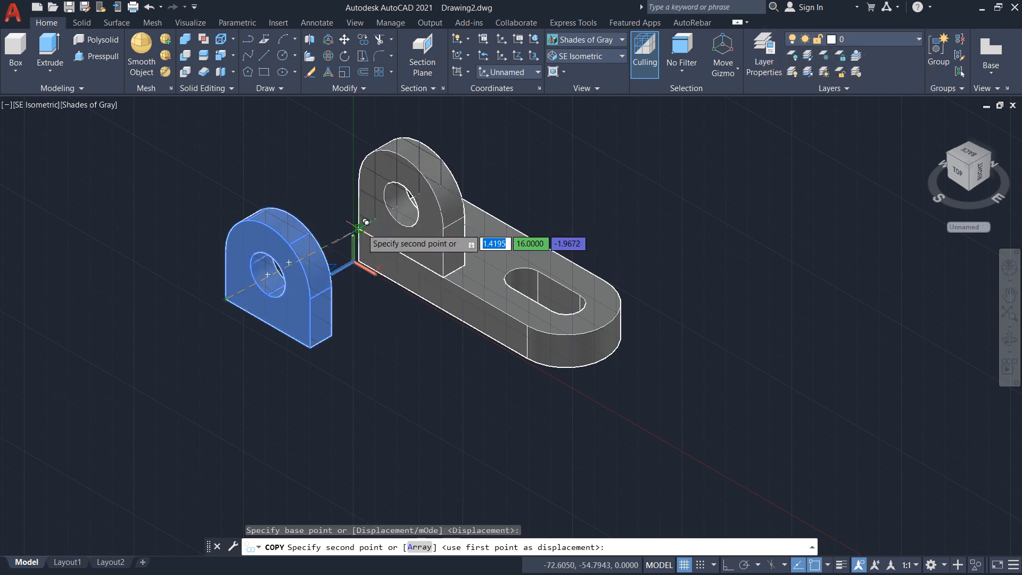
click(491, 248)
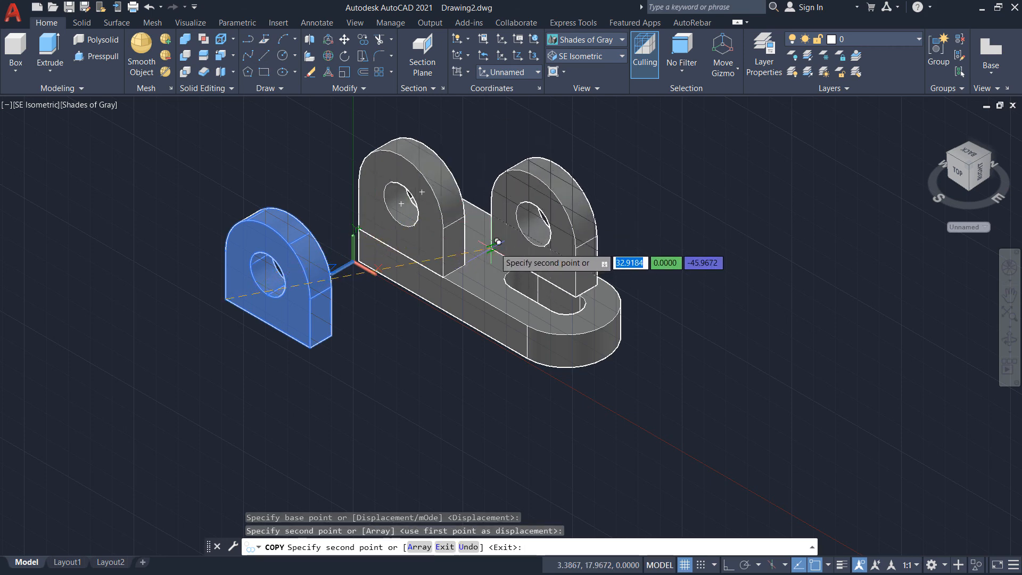
key(Escape)
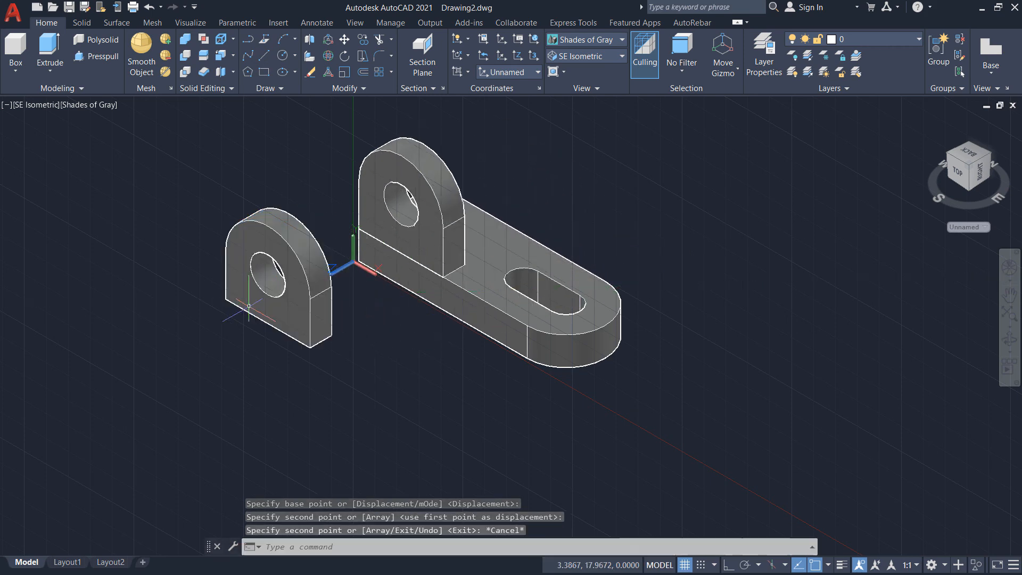
- Move the original lug by its lower back corner onto the base's top rear corner, opposite the copied lug
click(990, 161)
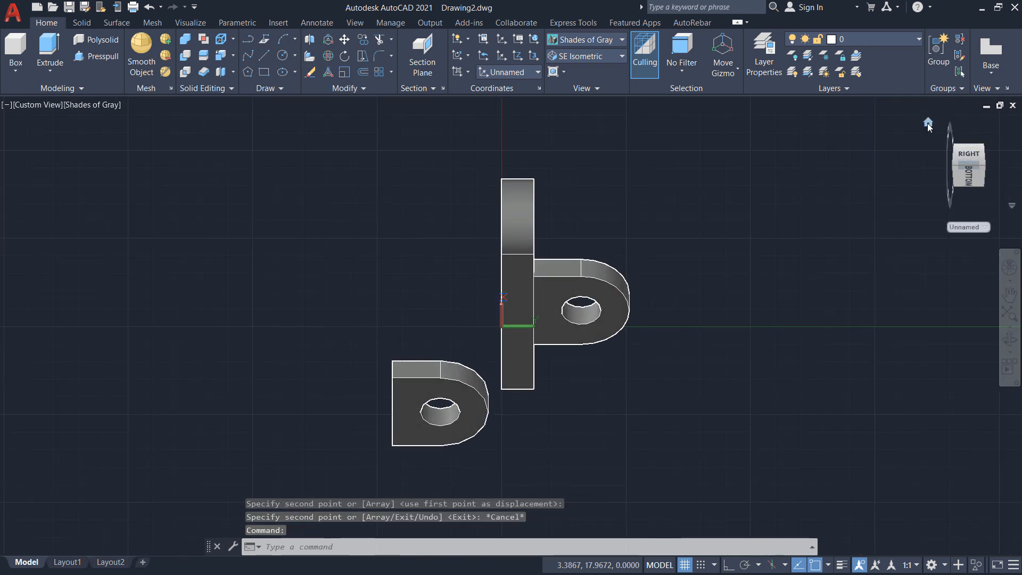
click(928, 123)
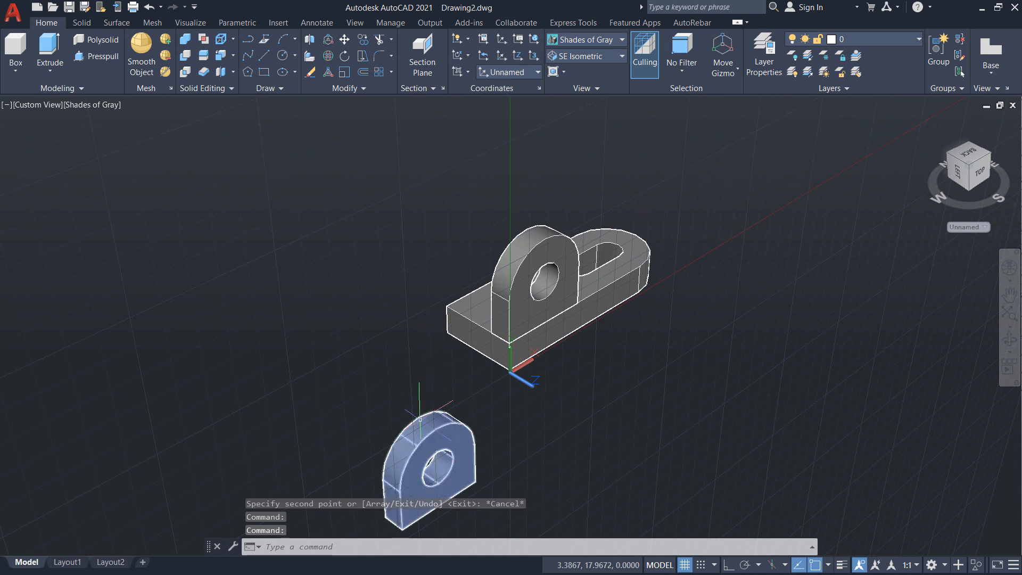
scroll(453, 320, down, 1)
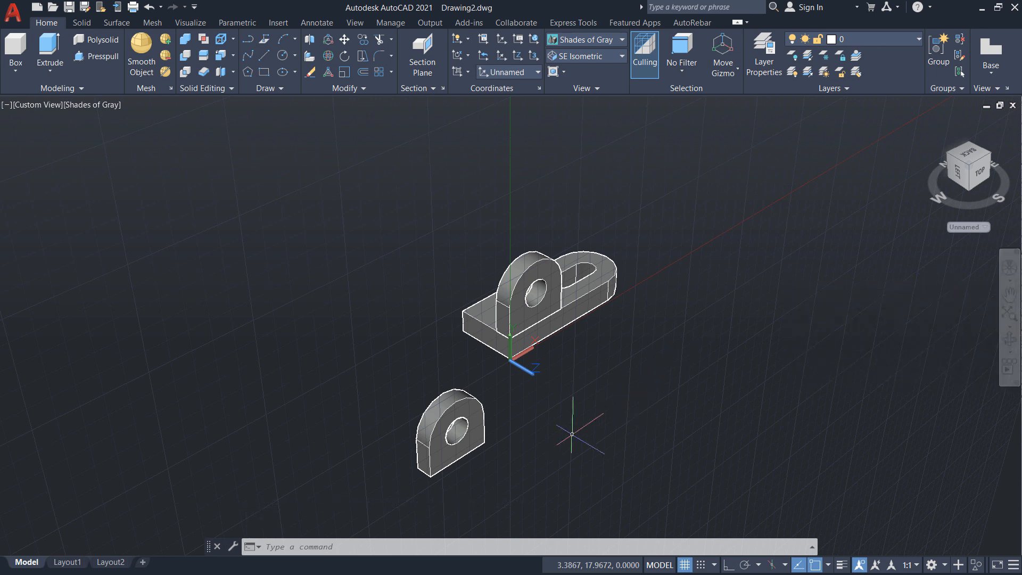
click(597, 482)
click(397, 379)
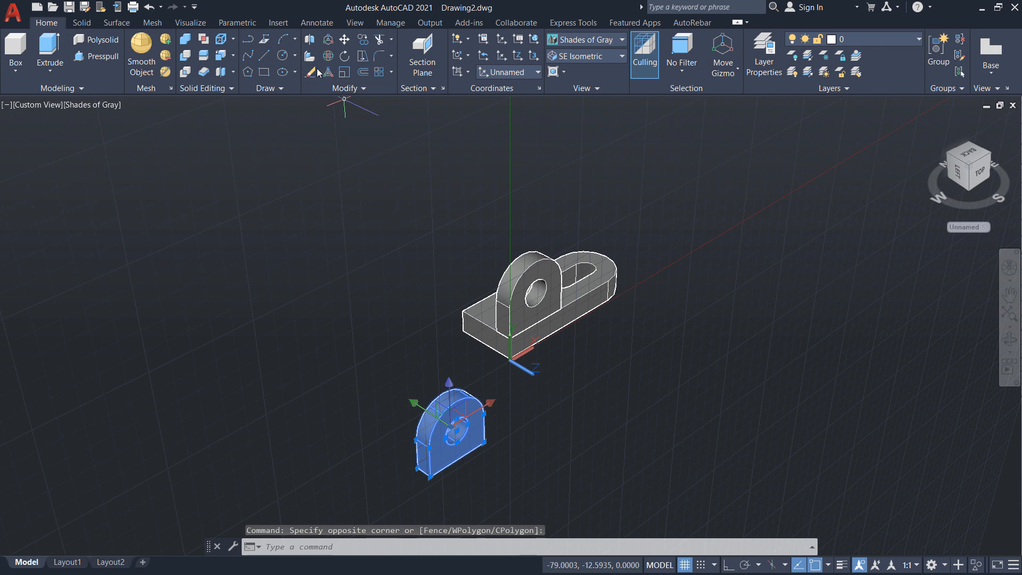
click(348, 40)
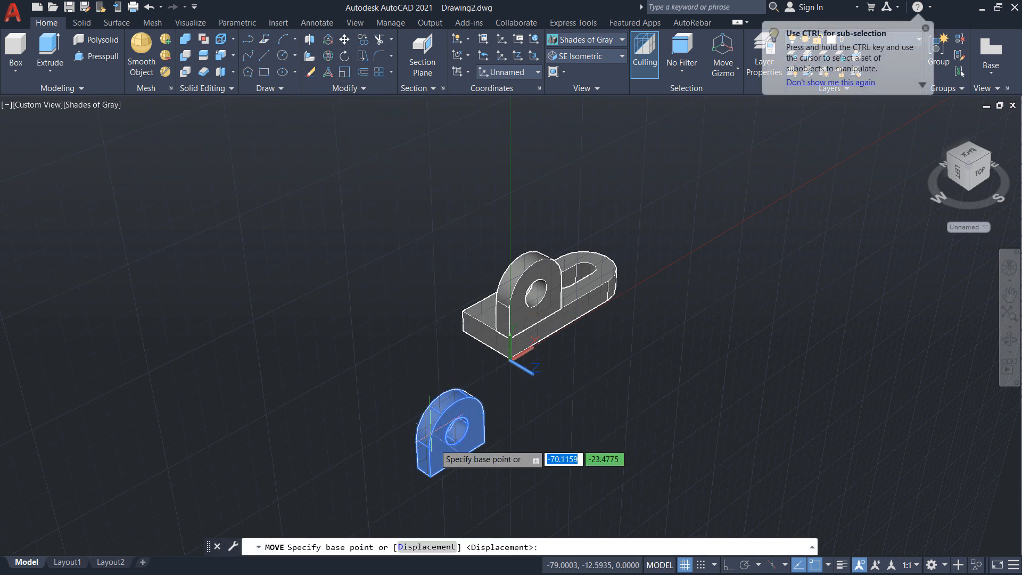
click(425, 475)
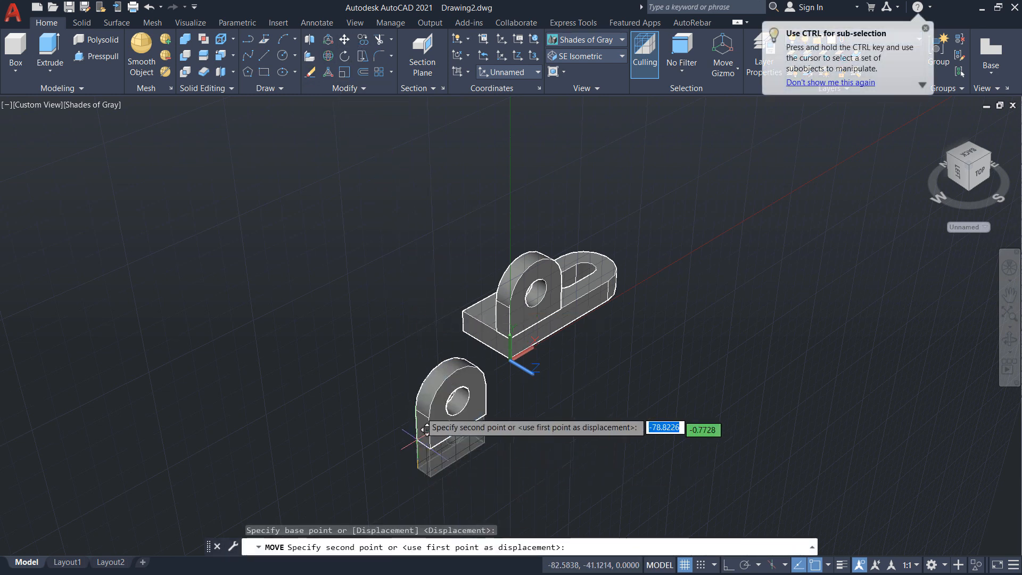
click(463, 311)
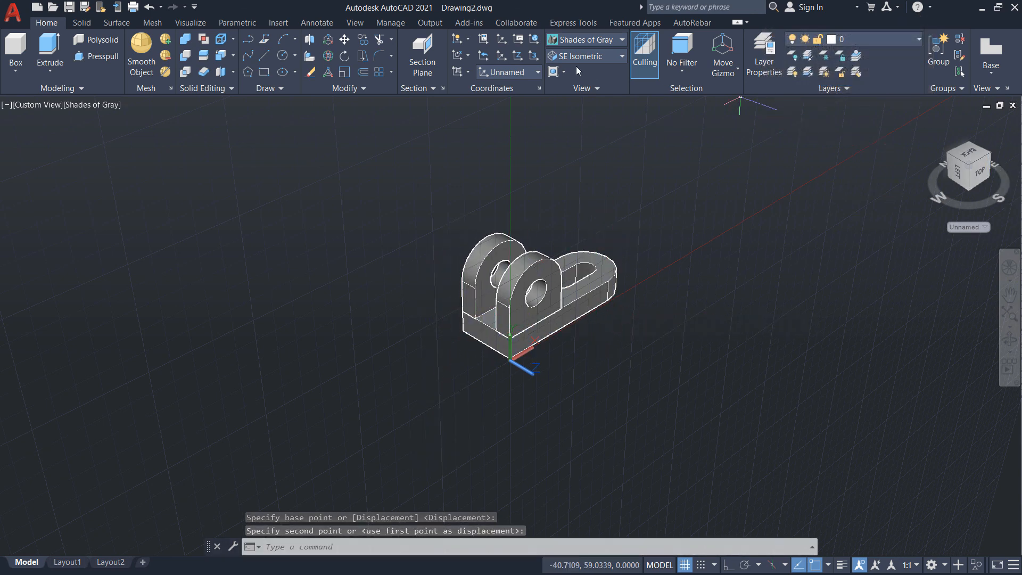
- Restore the SE Isometric view and switch to the reference PDF in Adobe Acrobat to compare the bracket with the drawing
click(604, 56)
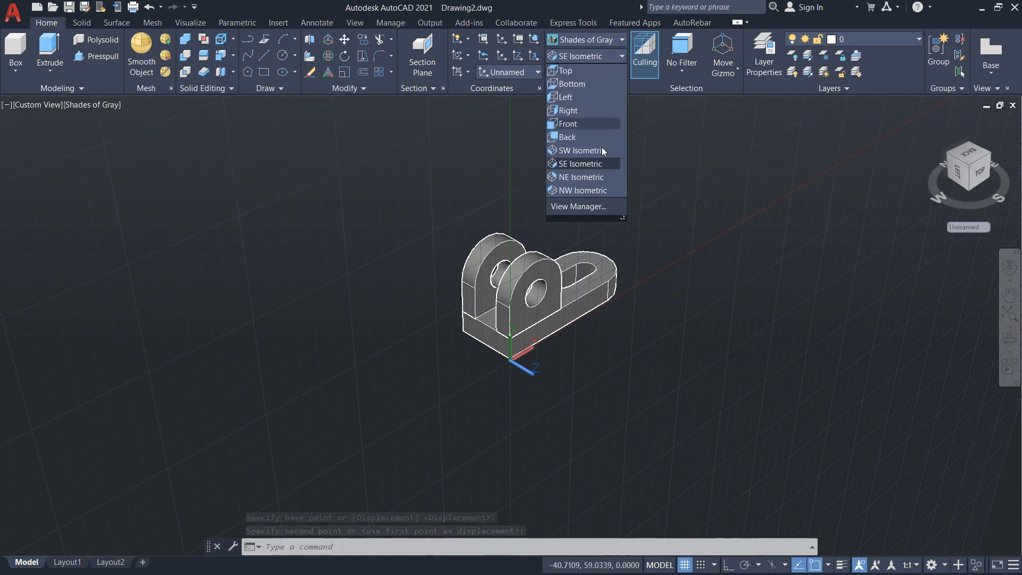
click(597, 163)
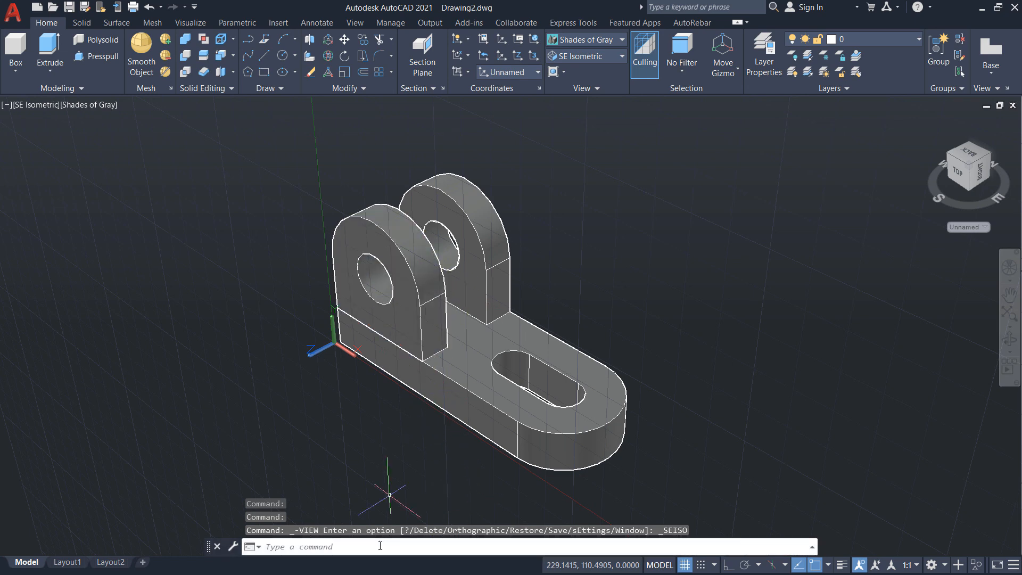
key(super)
mouse_move(378, 563)
click(452, 514)
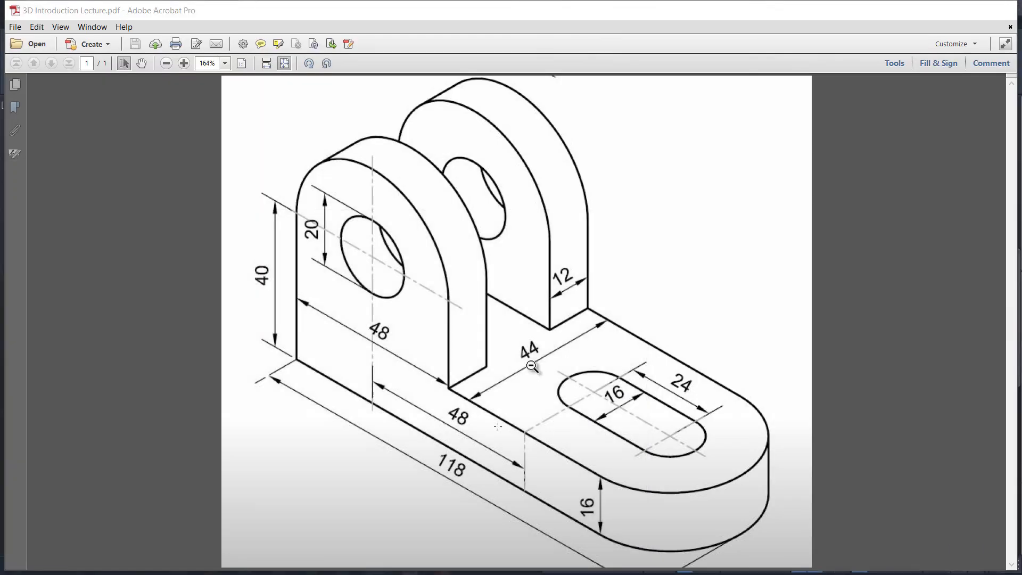